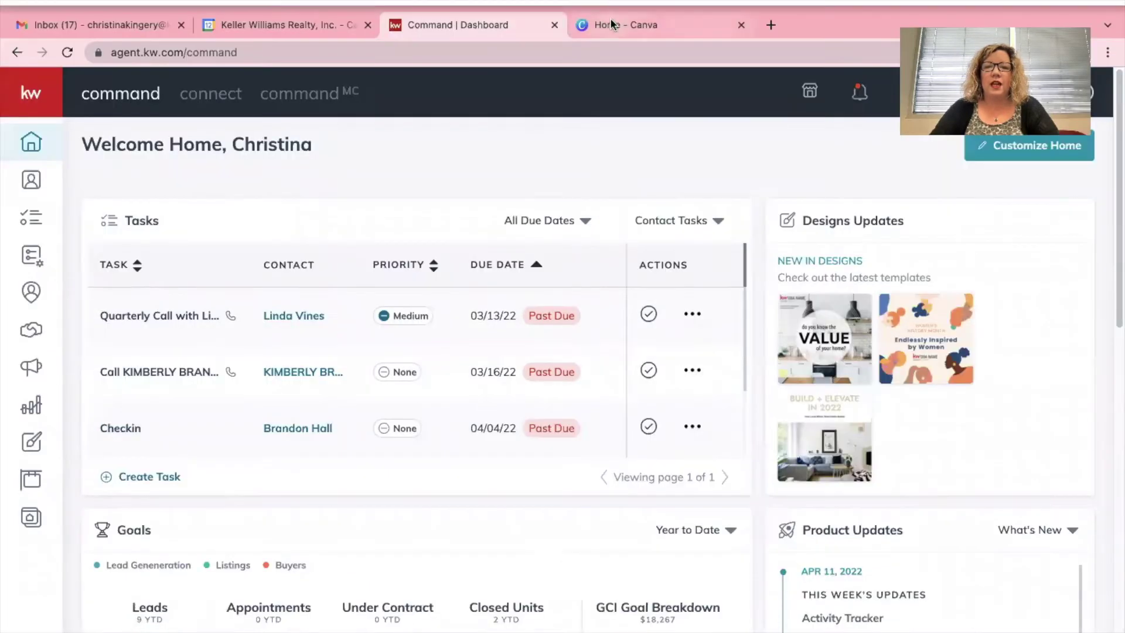
Switch from the KW Command dashboard to the Canva home page showing saved designs.
{"action": "left_click", "coordinate": [610, 19]}
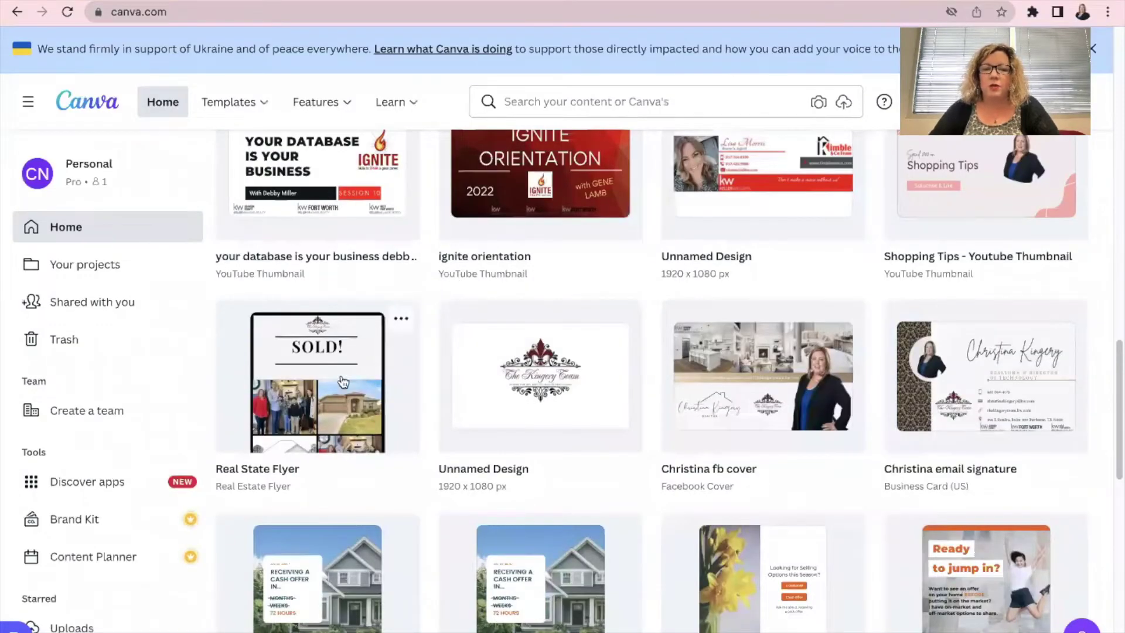
Download the Real State Flyer design as a JPG and return to the KW Command dashboard.
{"action": "left_click", "coordinate": [401, 321]}
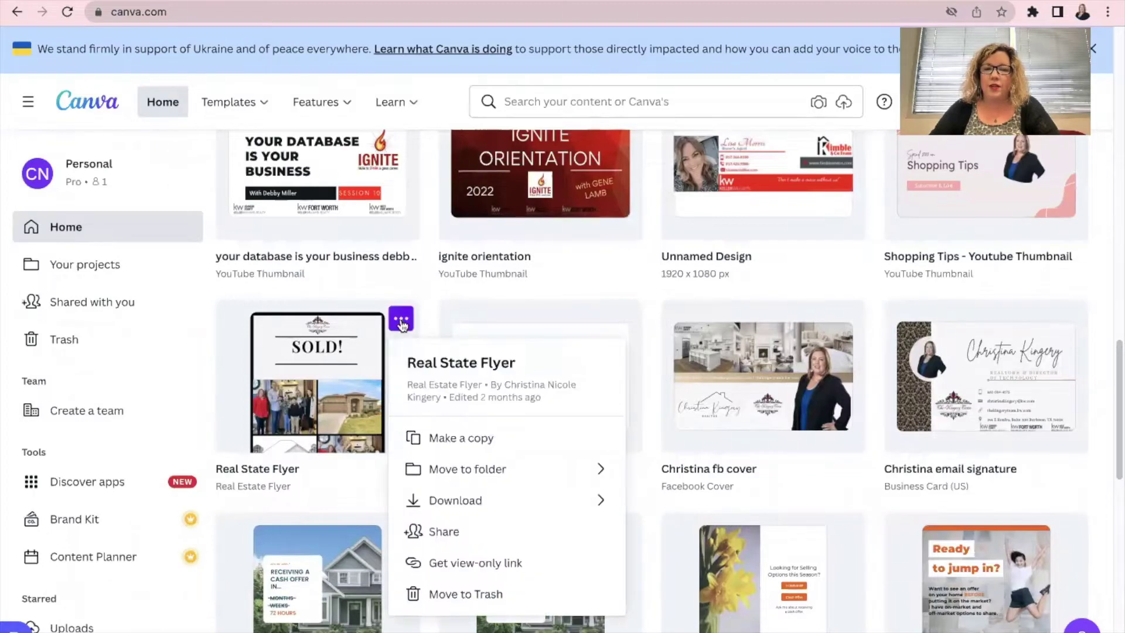
{"action": "left_click", "coordinate": [451, 498]}
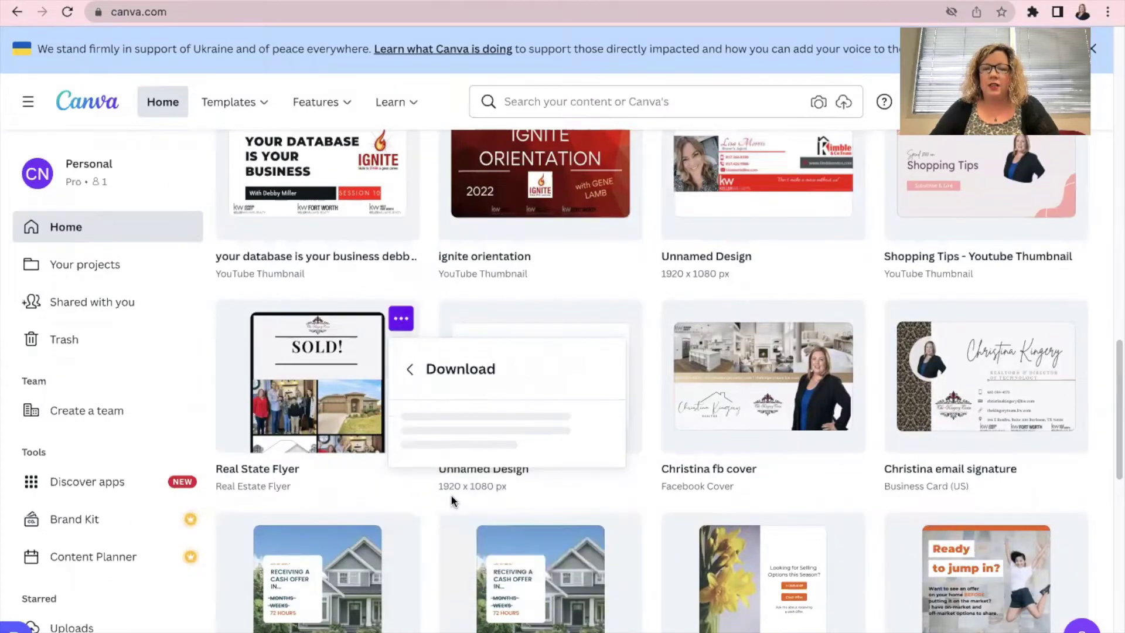
{"action": "left_click", "coordinate": [468, 154]}
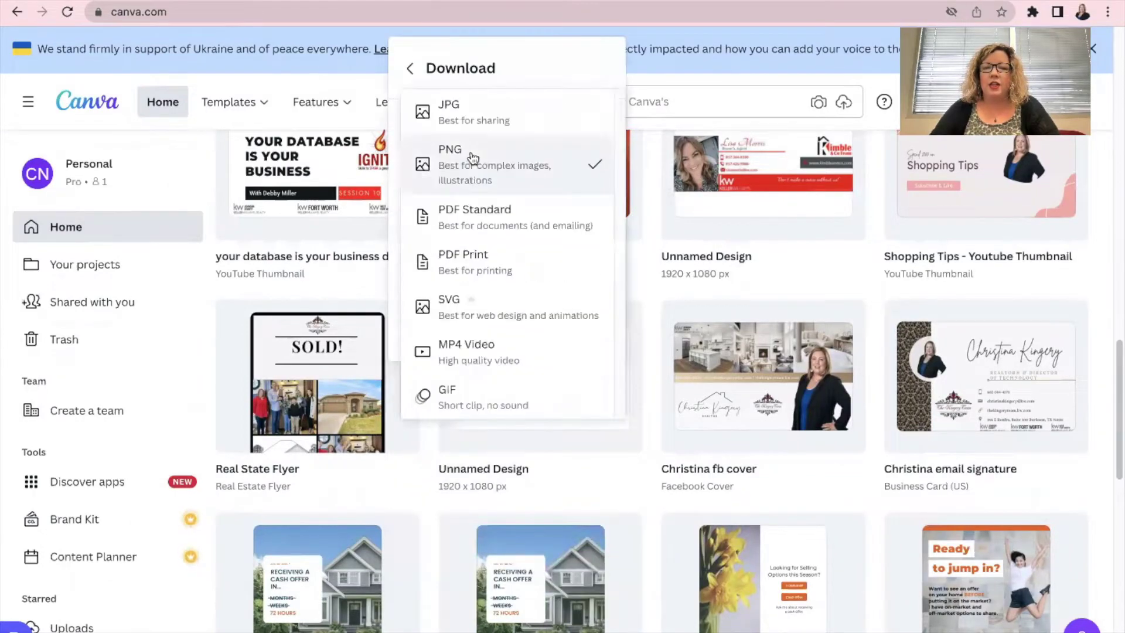
{"action": "left_click", "coordinate": [484, 127]}
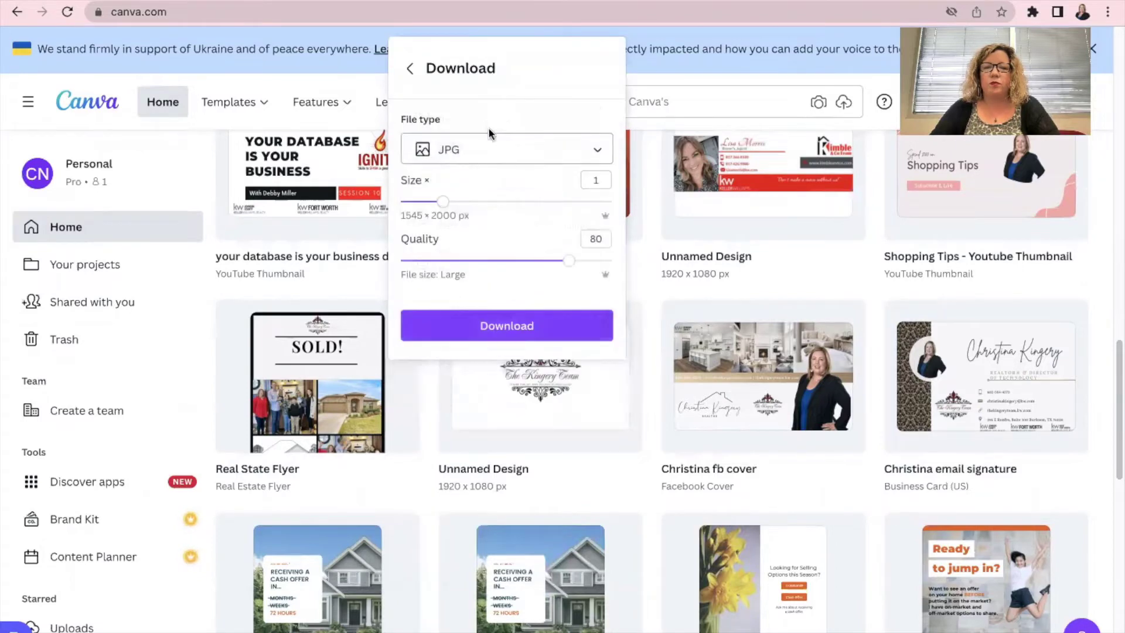
{"action": "left_click", "coordinate": [498, 333]}
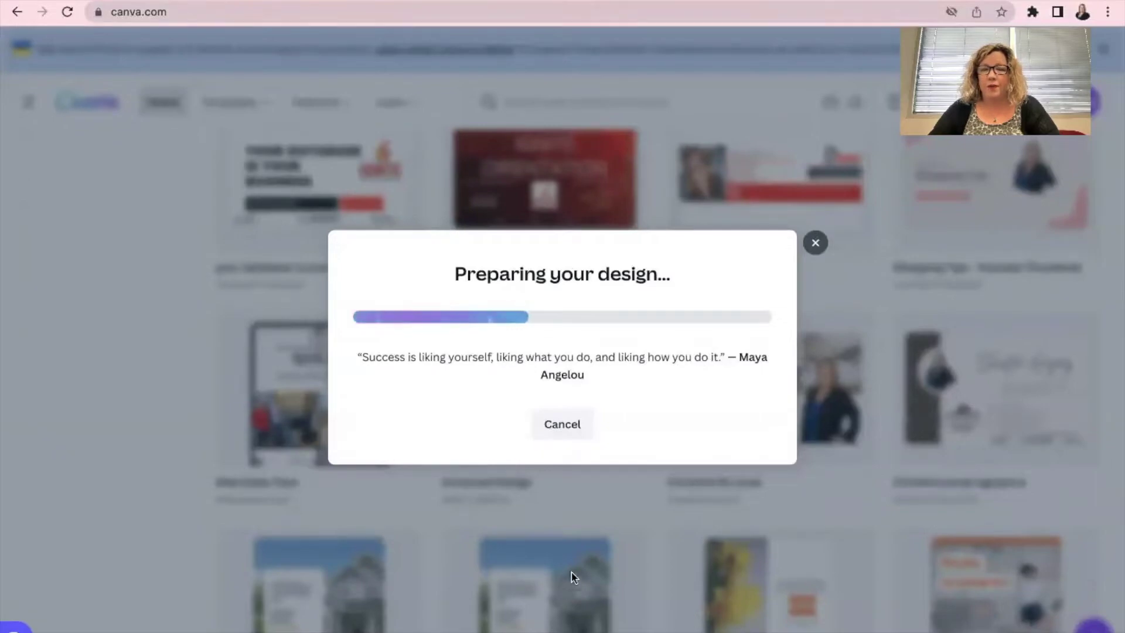
{"action": "mouse_move", "coordinate": [452, 26]}
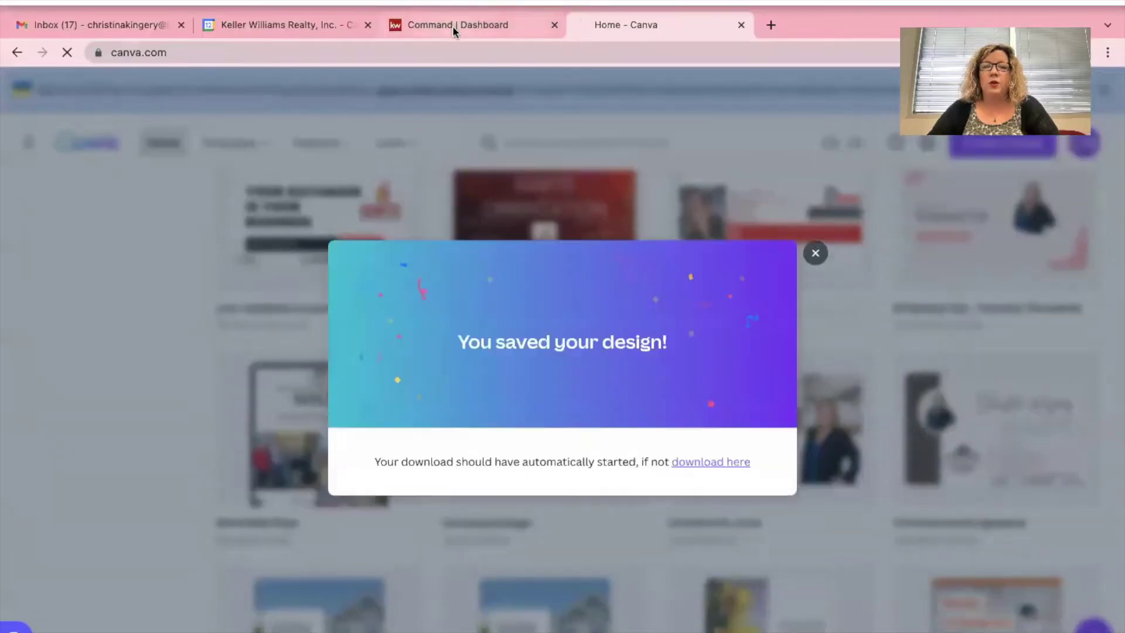
{"action": "left_click", "coordinate": [453, 25]}
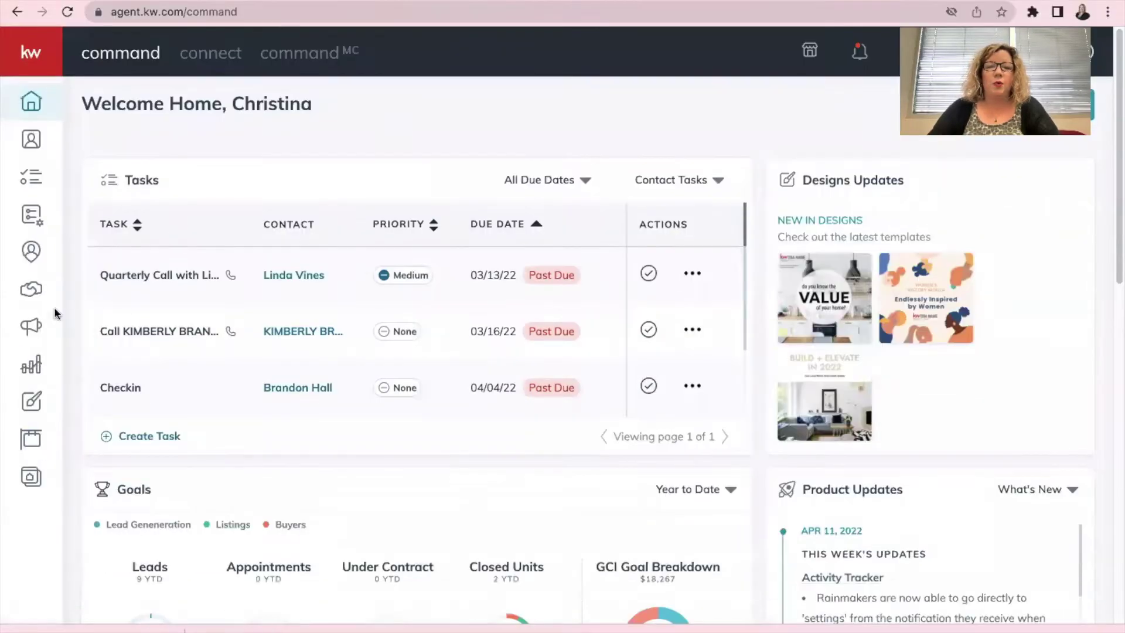
Open the Designs library listing the 355 saved email, social and print designs.
{"action": "left_click", "coordinate": [34, 401]}
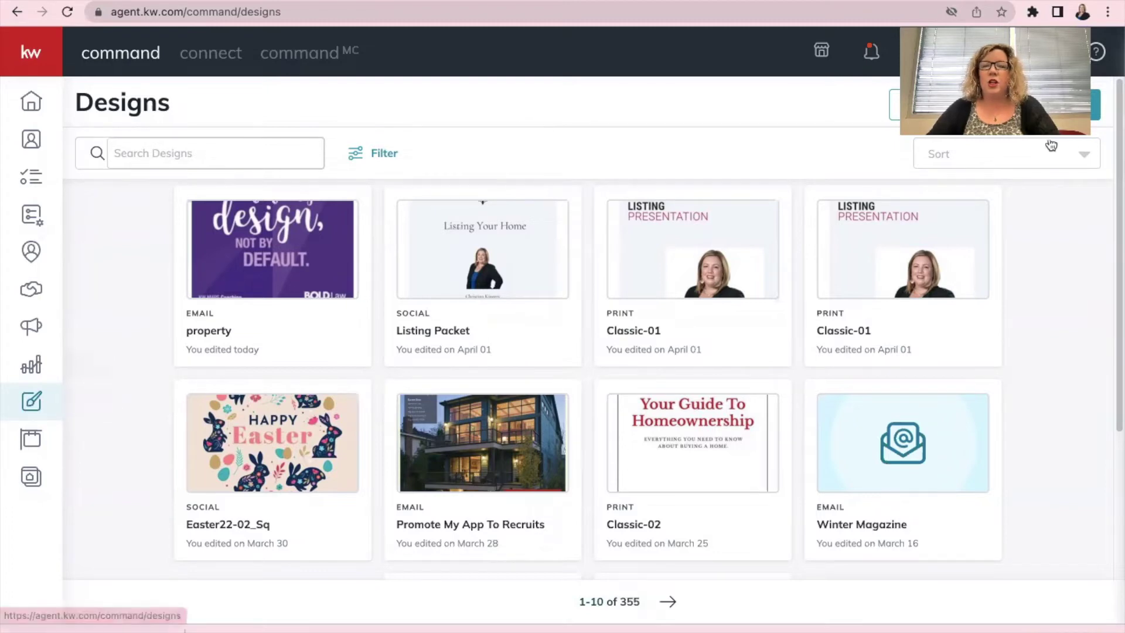
{"action": "left_click", "coordinate": [32, 402]}
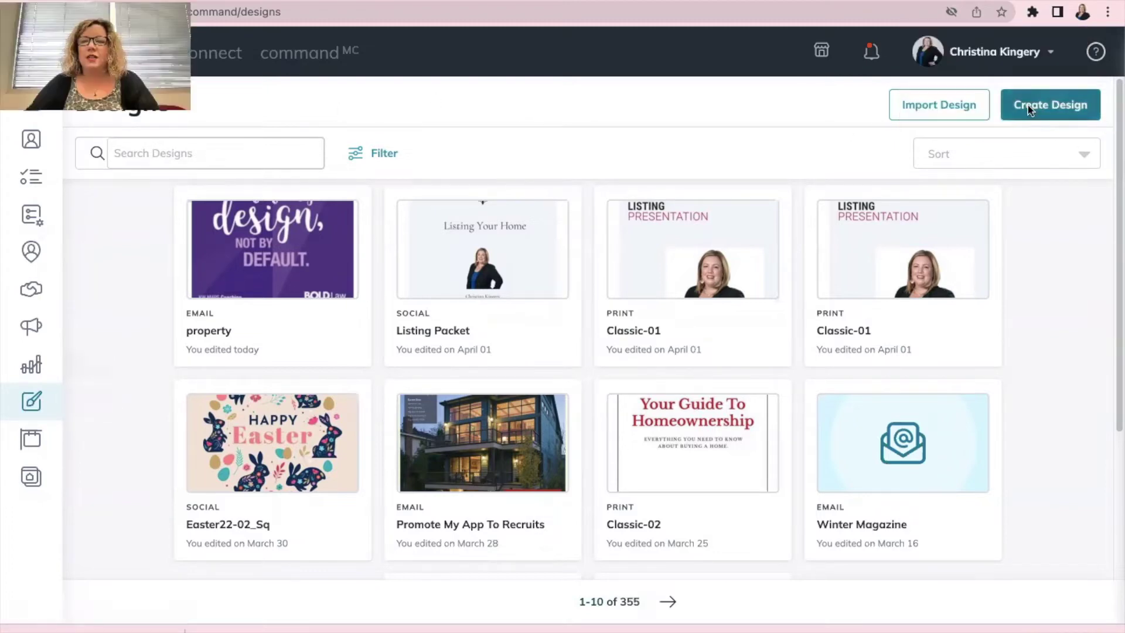
Create a new Email design and start it from a blank layout.
{"action": "left_click", "coordinate": [1039, 107]}
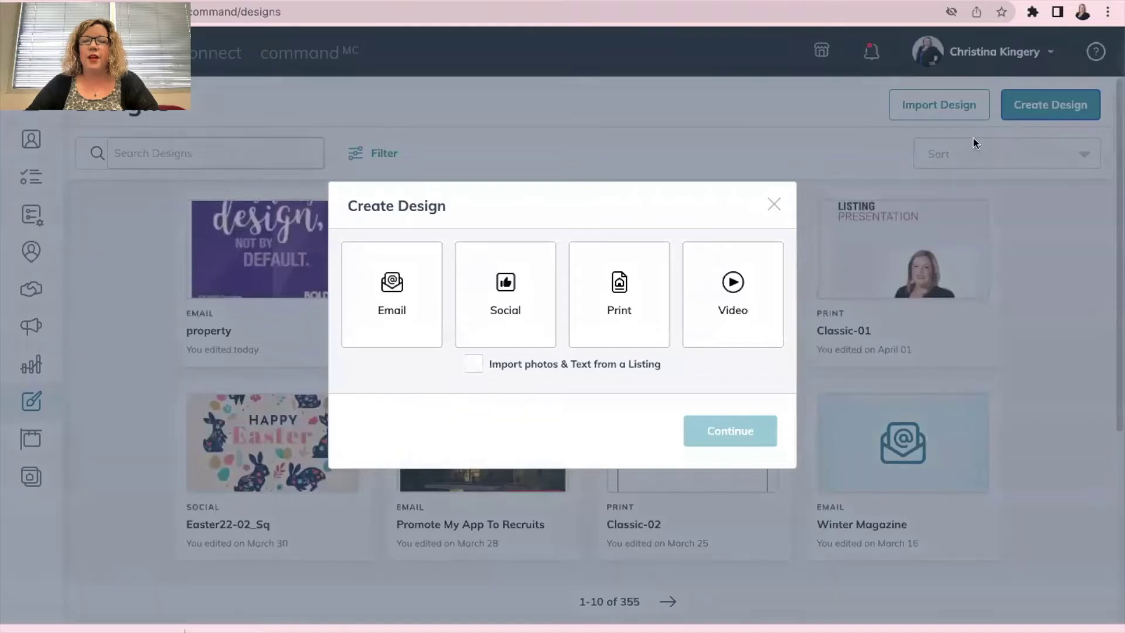
{"action": "left_click", "coordinate": [365, 297]}
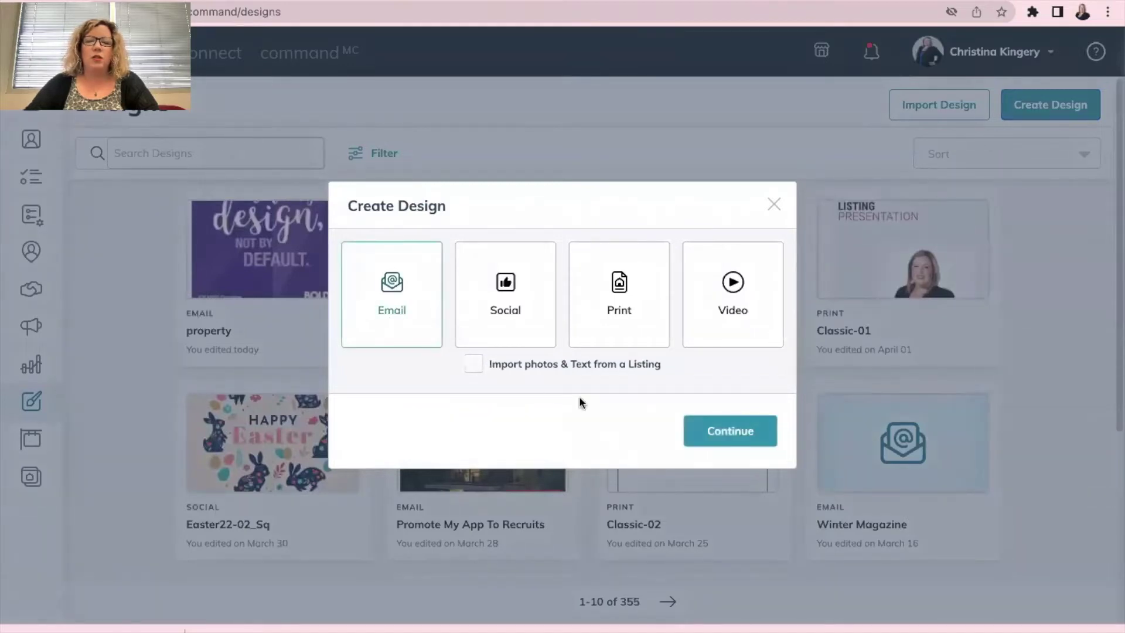
{"action": "left_click", "coordinate": [716, 431]}
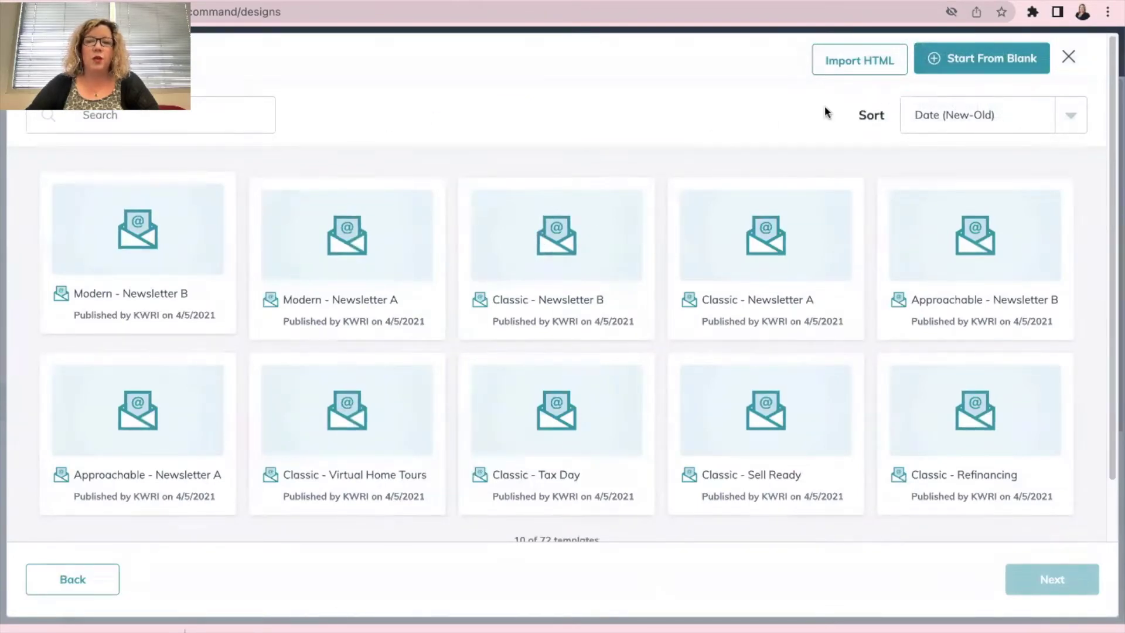
{"action": "left_click", "coordinate": [994, 63]}
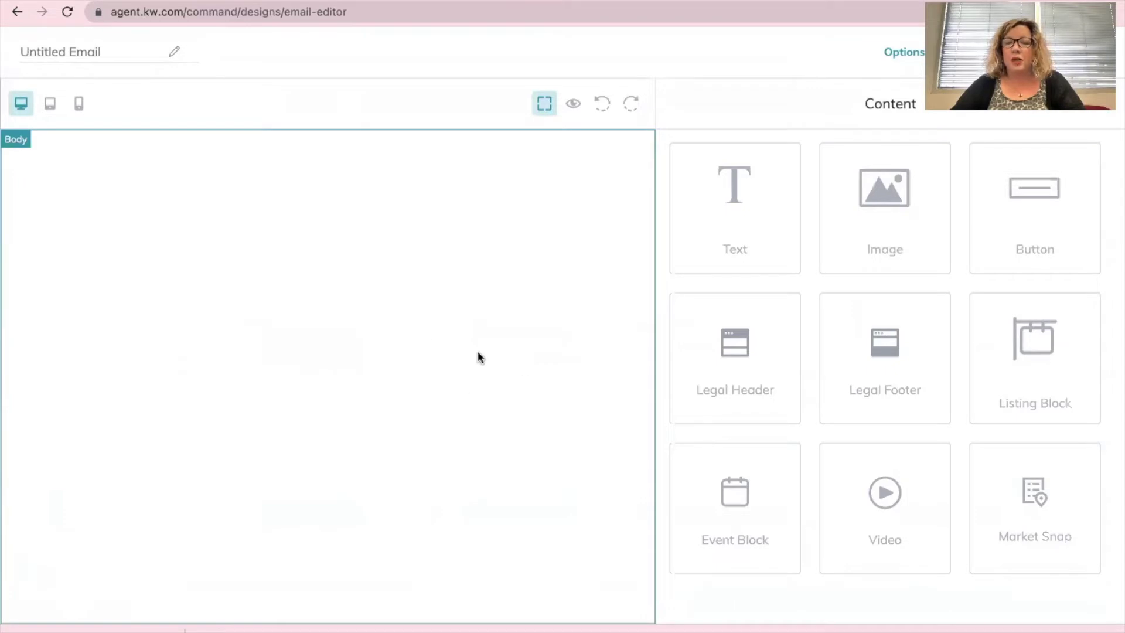
Title the email 'Flyer example' and add a Legal Header block at the top.
{"action": "left_click", "coordinate": [83, 54]}
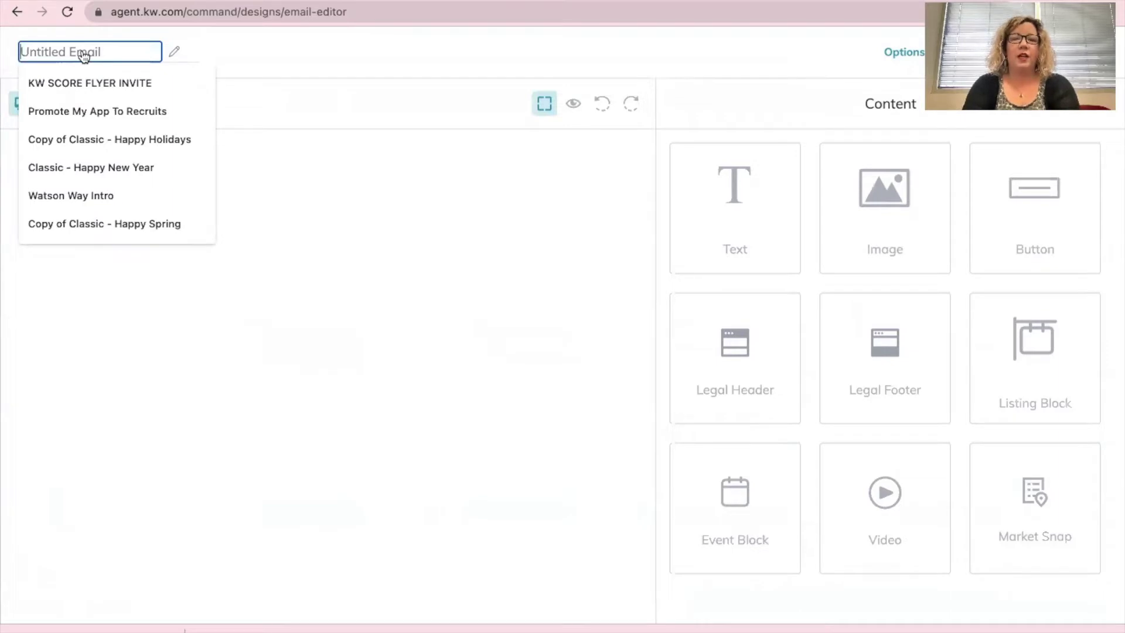
{"action": "type", "text": "Flyer example"}
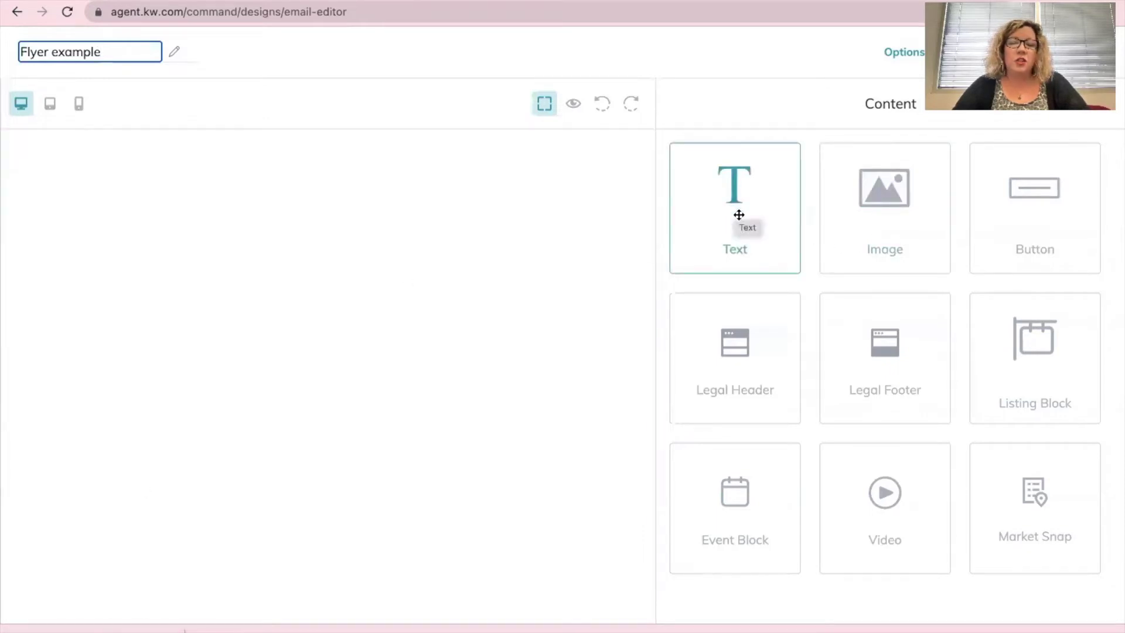
{"action": "left_click_drag", "start_coordinate": [750, 379], "coordinate": [155, 235]}
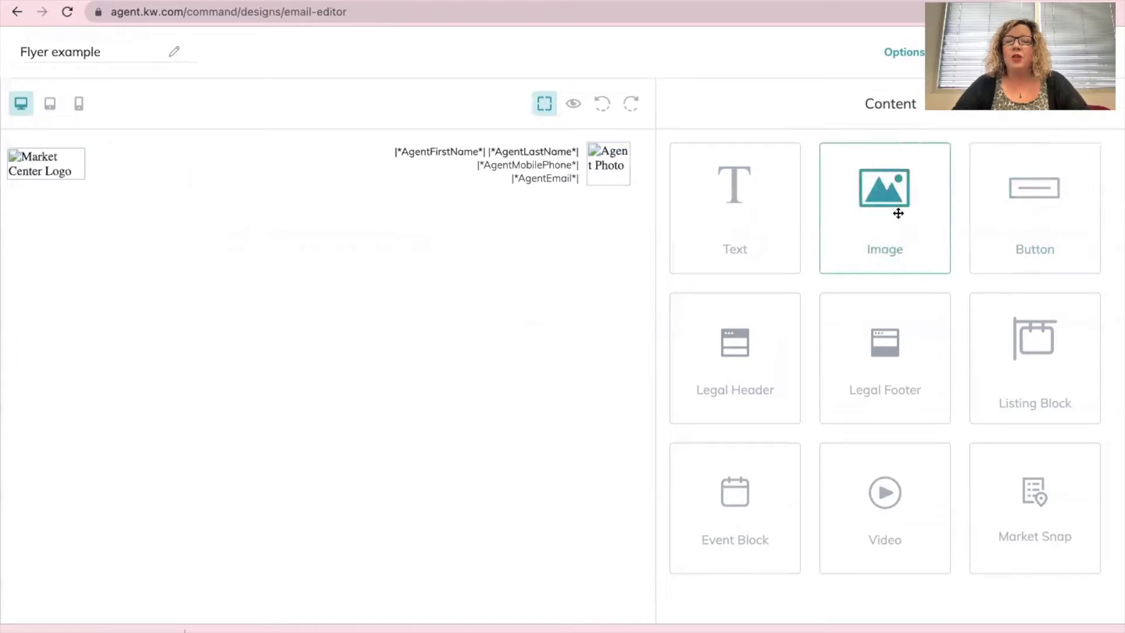
Add an Image block below the header with the uploaded Real State Flyer.jpg SOLD! image.
{"action": "left_click_drag", "start_coordinate": [898, 213], "coordinate": [350, 400]}
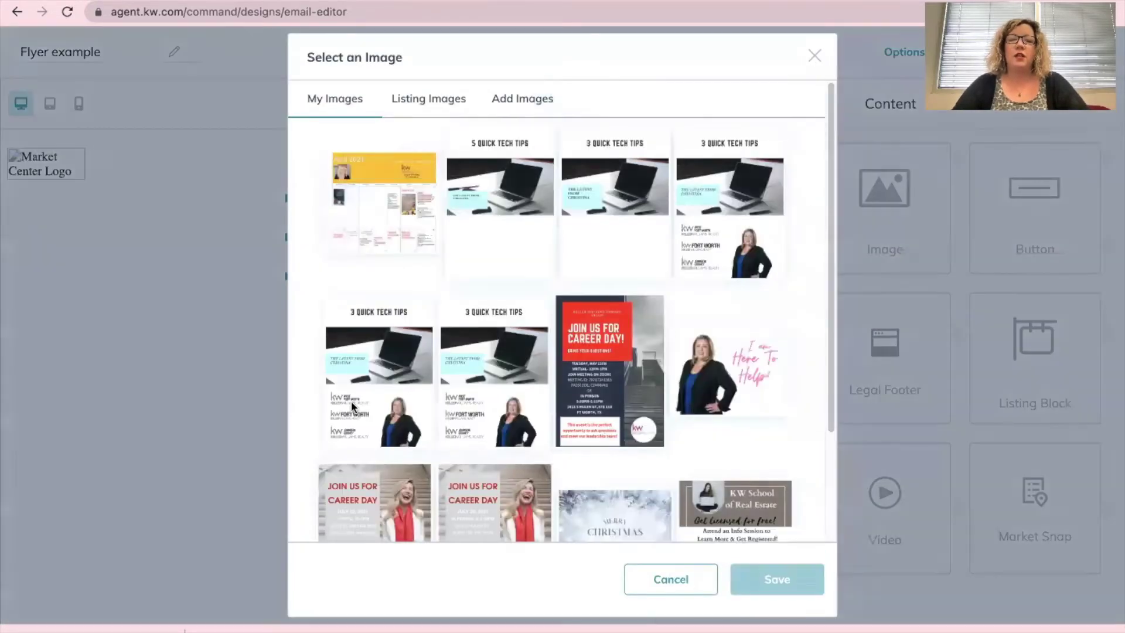
{"action": "left_click", "coordinate": [548, 100]}
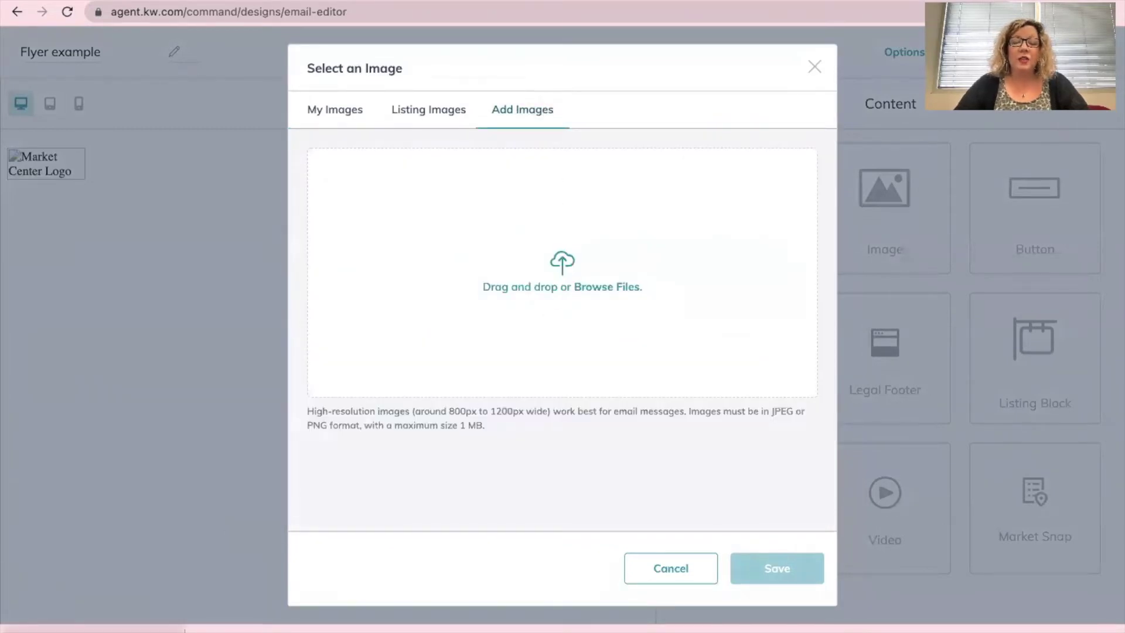
{"action": "left_click_drag", "start_coordinate": [91, 627], "coordinate": [585, 269]}
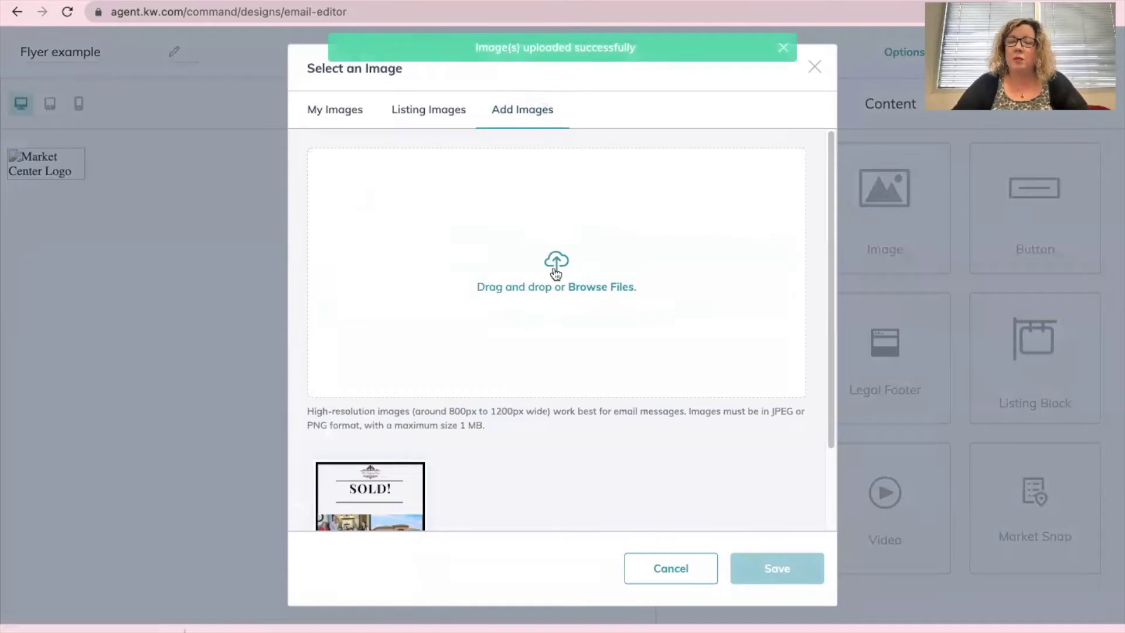
{"action": "left_click", "coordinate": [561, 266]}
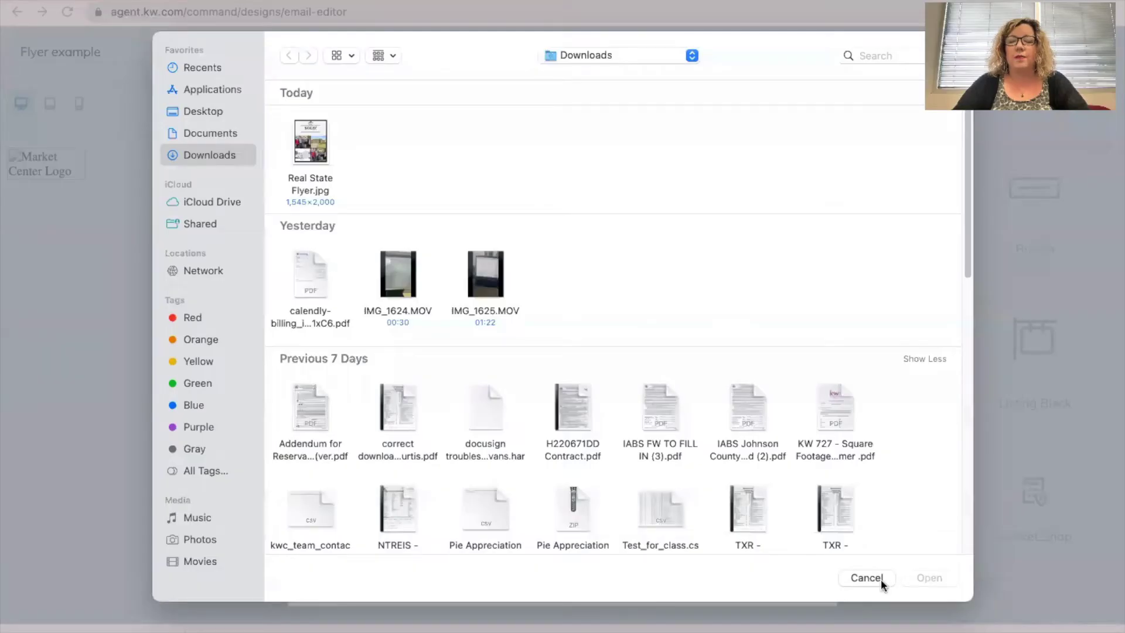
{"action": "left_click", "coordinate": [881, 579]}
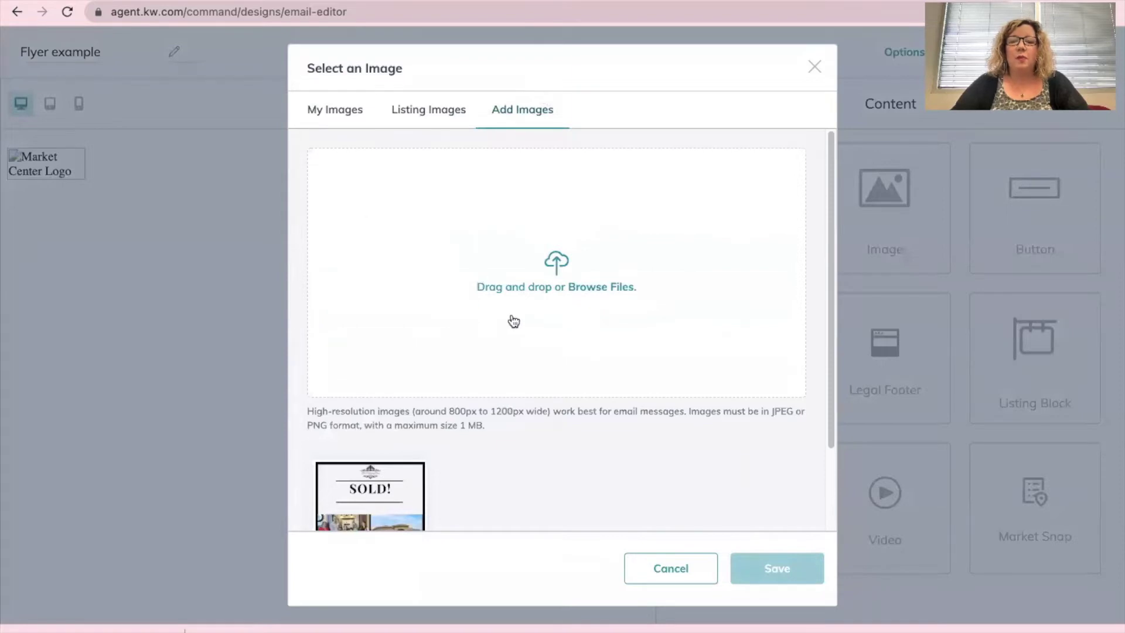
{"action": "scroll", "coordinate": [456, 375], "scroll_direction": "down", "scroll_amount": 2}
{"action": "left_click", "coordinate": [366, 425]}
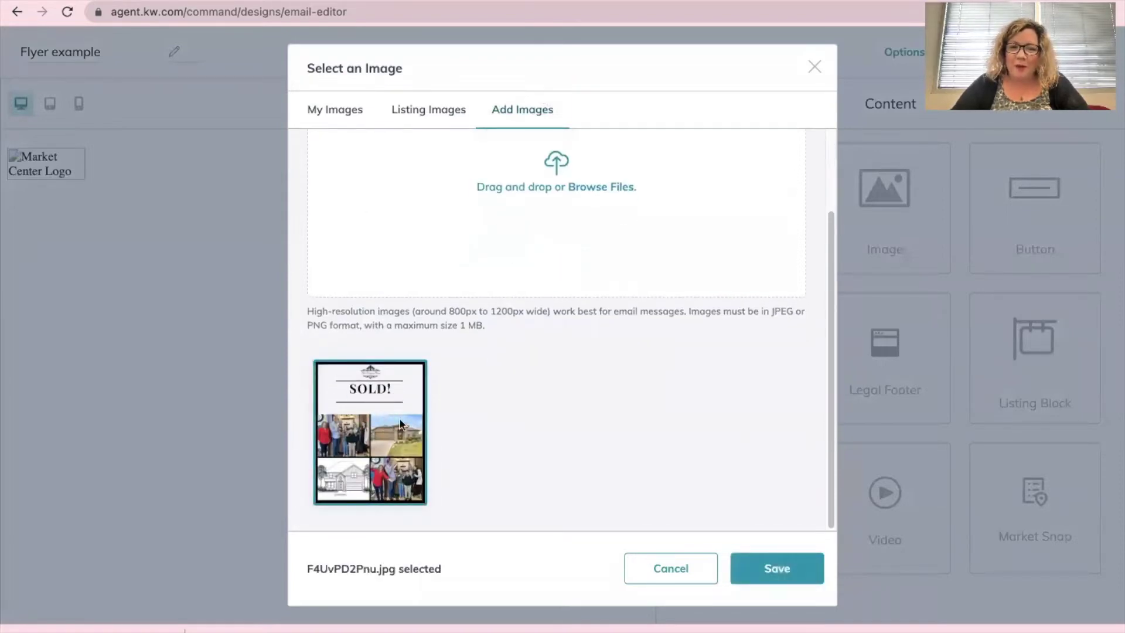
{"action": "left_click", "coordinate": [760, 566]}
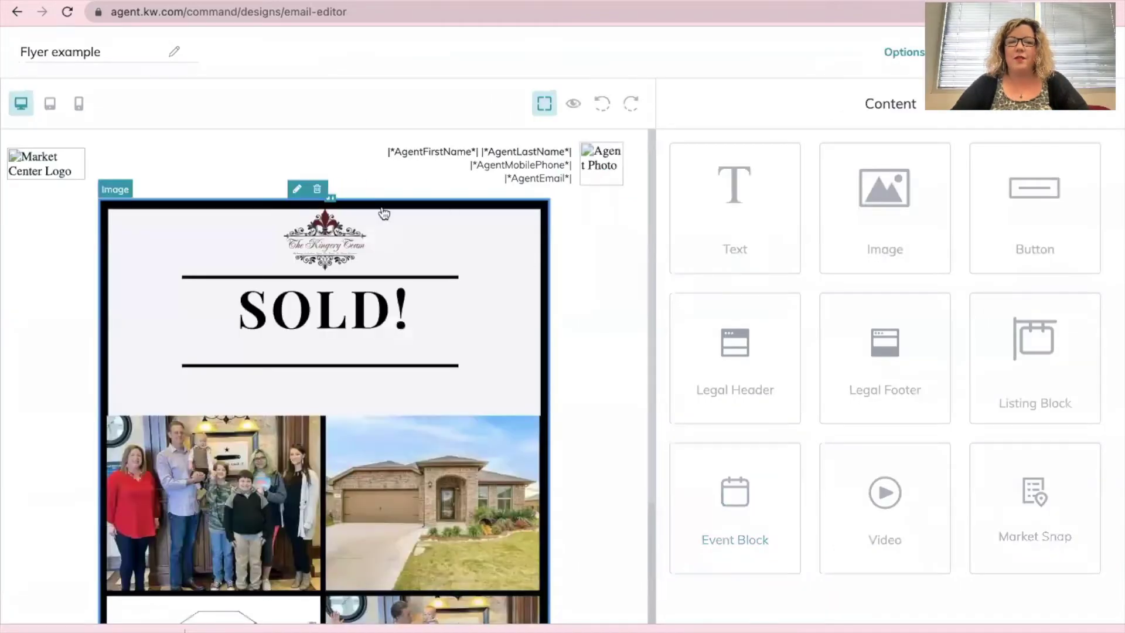
Place a Legal Footer block with Market Center details and disclaimer beneath the flyer image.
{"action": "scroll", "coordinate": [595, 347], "scroll_direction": "down", "scroll_amount": 5}
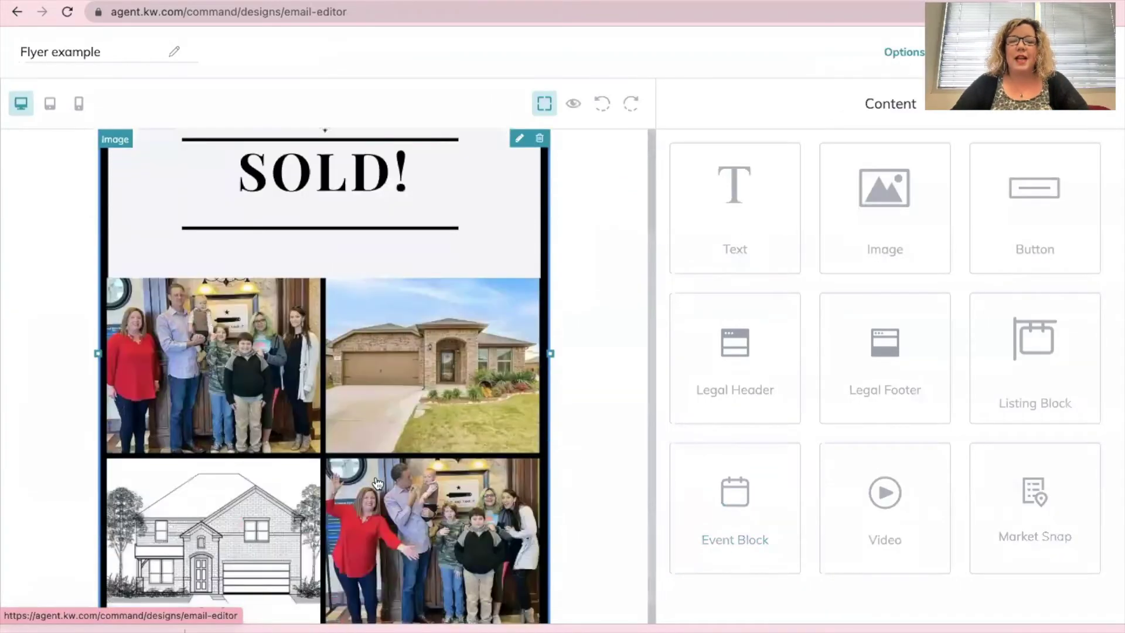
{"action": "scroll", "coordinate": [584, 343], "scroll_direction": "up", "scroll_amount": 5}
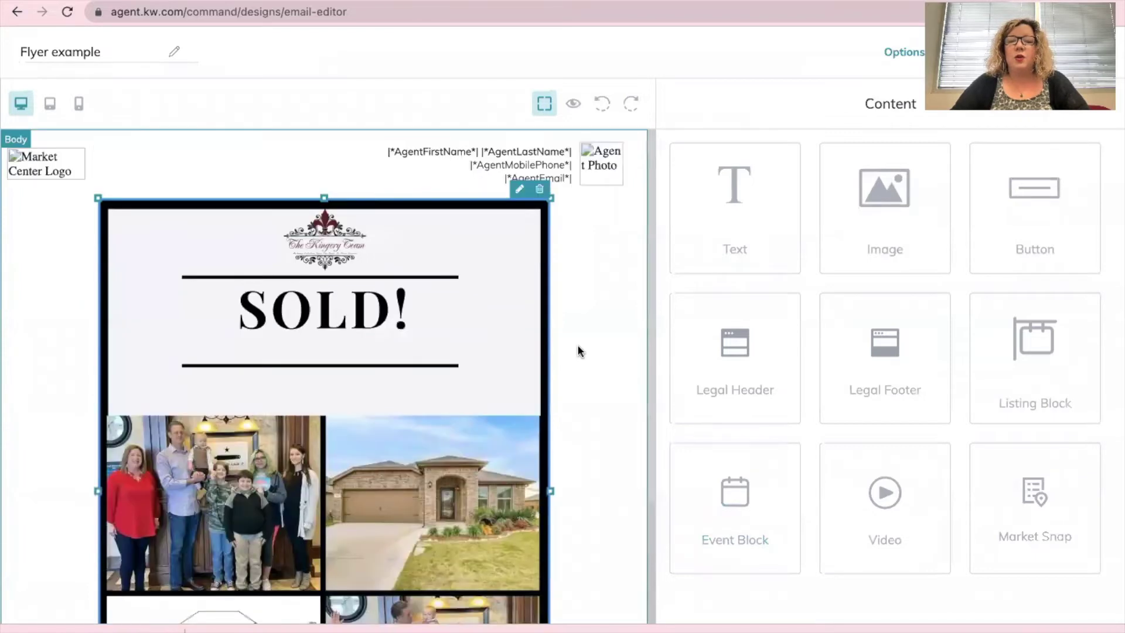
{"action": "scroll", "coordinate": [560, 378], "scroll_direction": "down", "scroll_amount": 5}
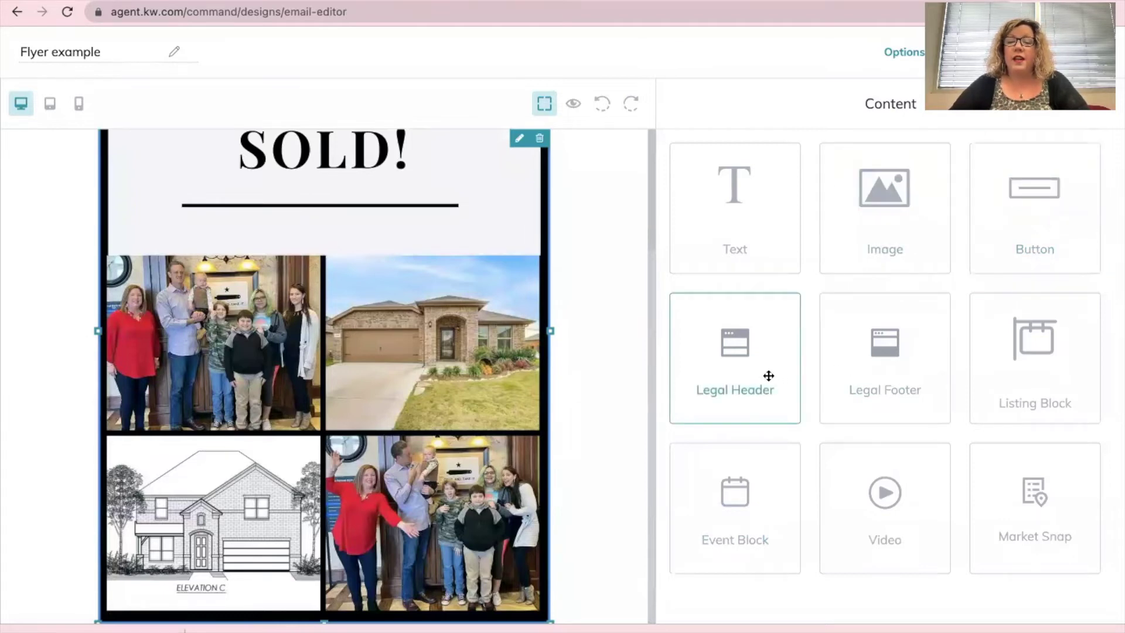
{"action": "left_click_drag", "start_coordinate": [856, 352], "coordinate": [375, 562]}
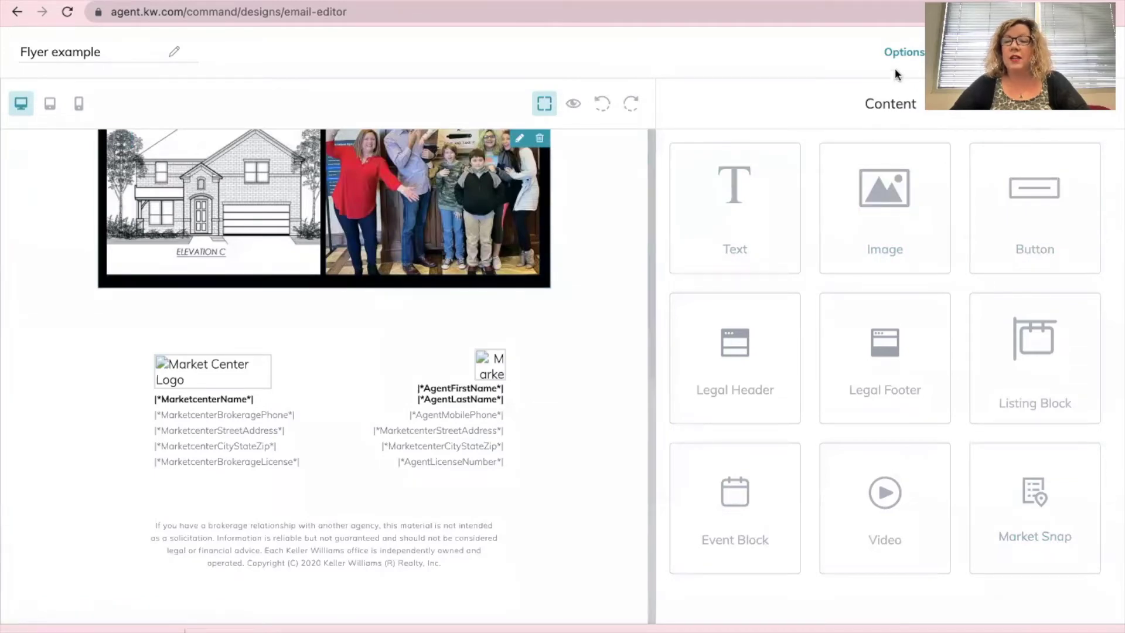
{"action": "left_click", "coordinate": [921, 53]}
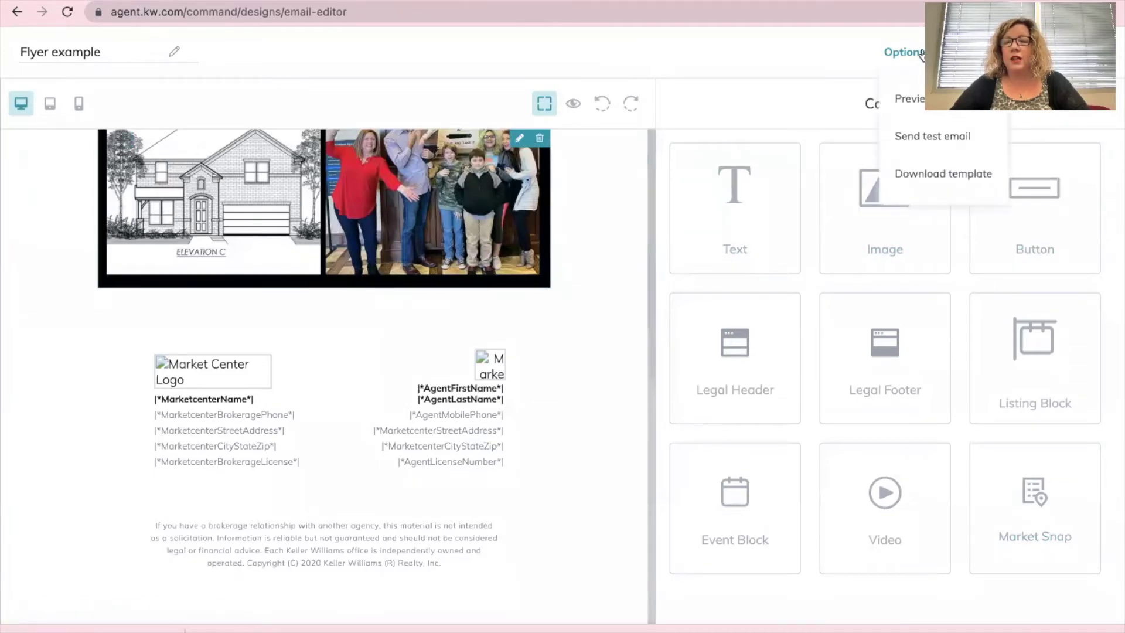
Preview the Flyer example email at desktop, tablet and phone widths, then close the preview.
{"action": "left_click", "coordinate": [914, 99]}
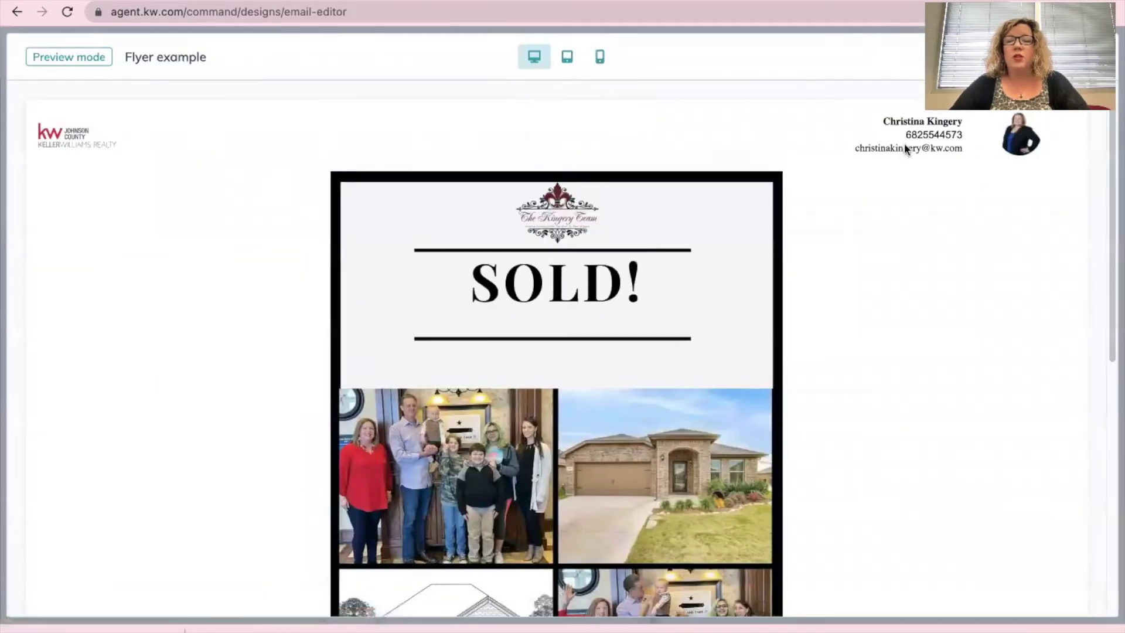
{"action": "scroll", "coordinate": [914, 149], "scroll_direction": "down", "scroll_amount": 2}
{"action": "scroll", "coordinate": [914, 188], "scroll_direction": "down", "scroll_amount": 8}
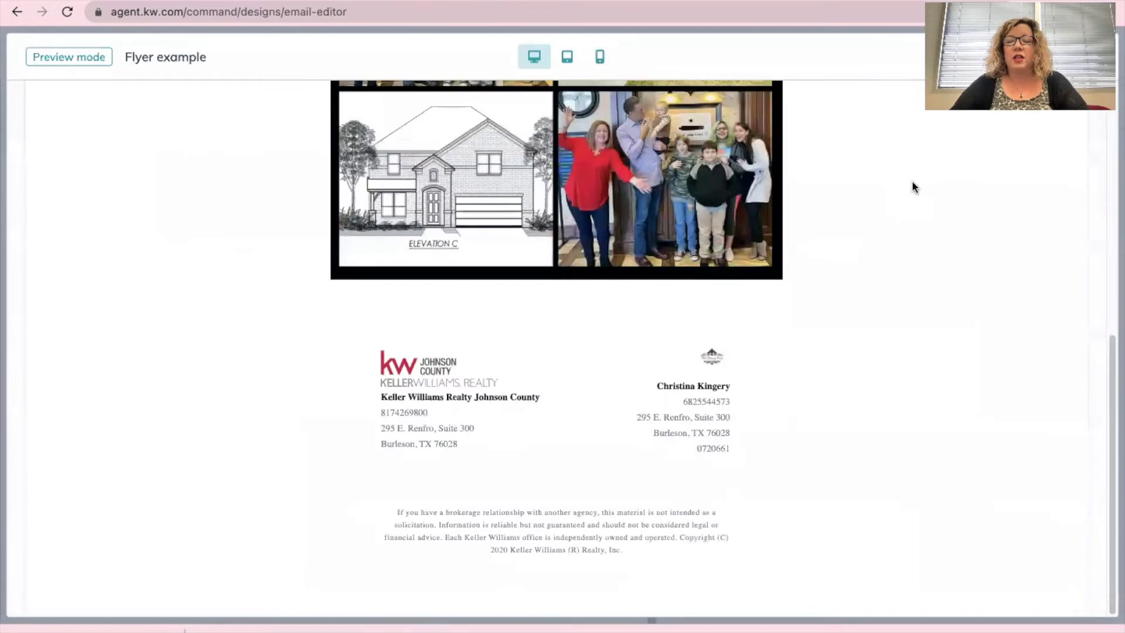
{"action": "scroll", "coordinate": [914, 186], "scroll_direction": "up", "scroll_amount": 10}
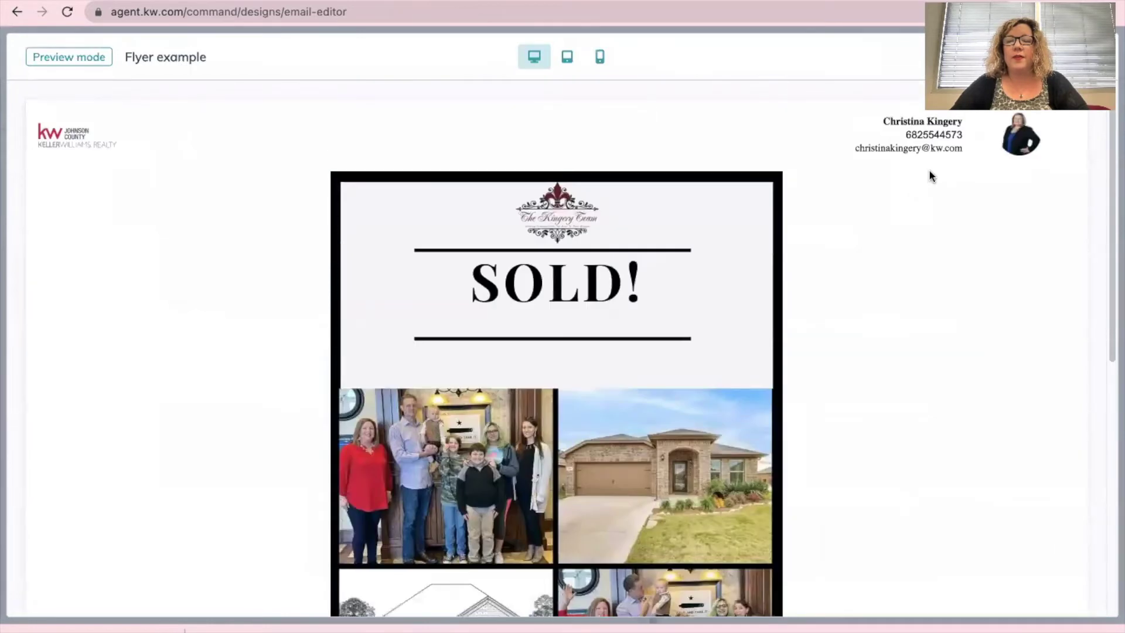
{"action": "left_click", "coordinate": [568, 57]}
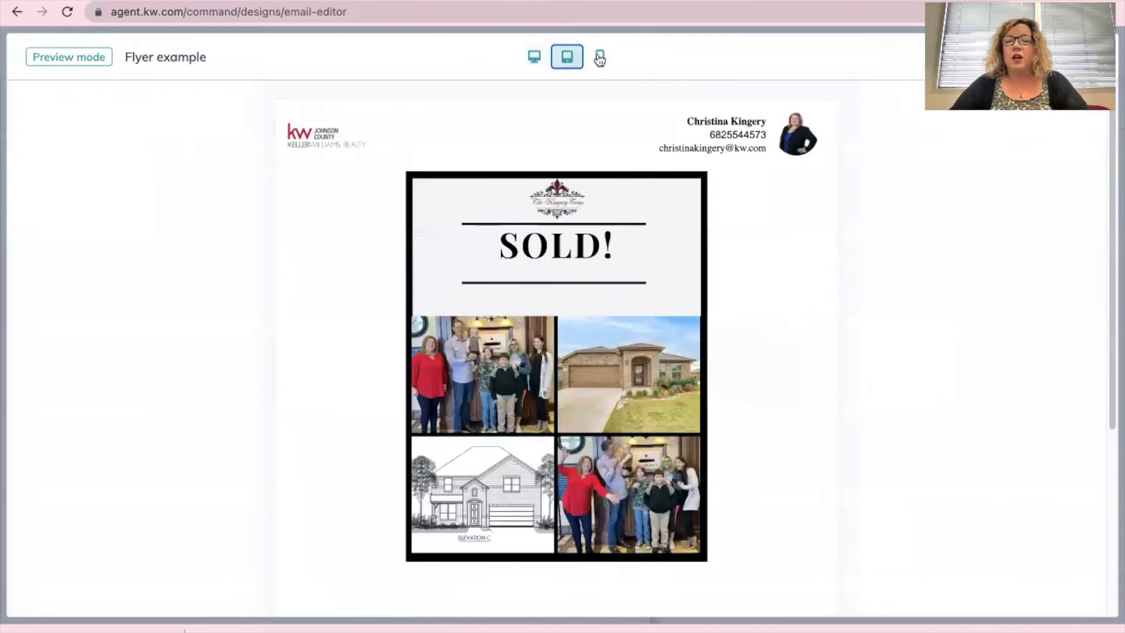
{"action": "left_click", "coordinate": [599, 57]}
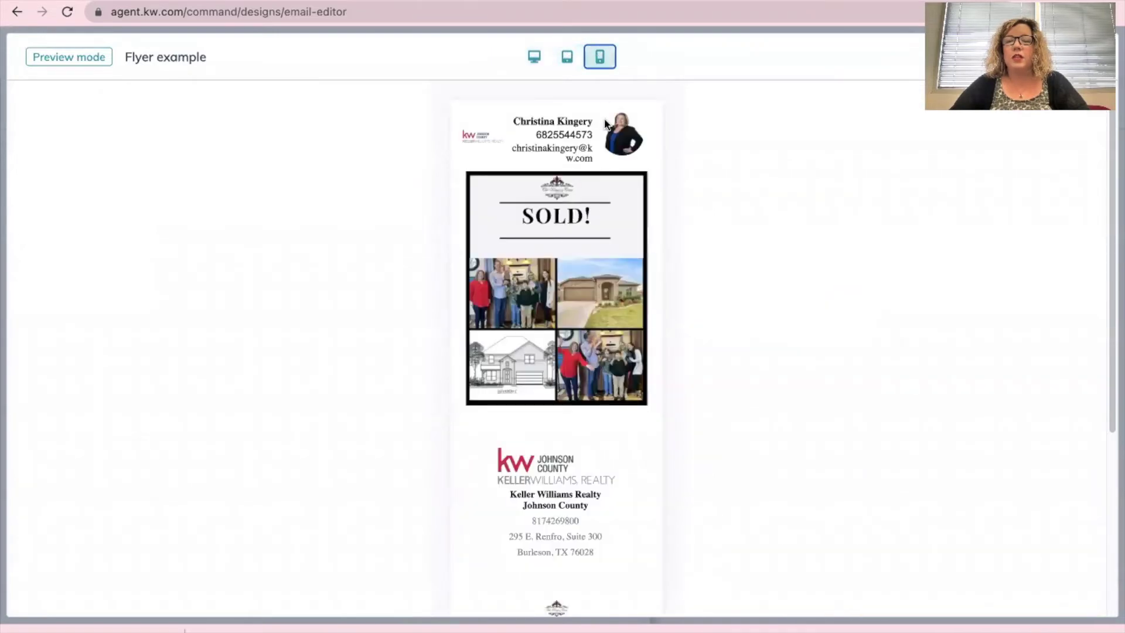
{"action": "left_click", "coordinate": [568, 58]}
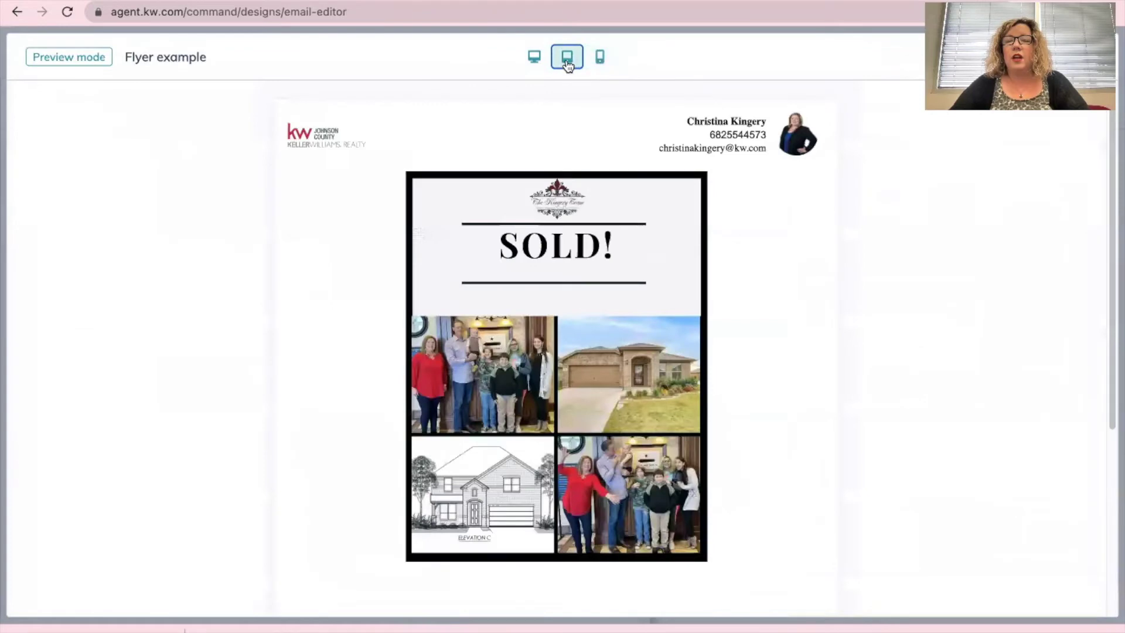
{"action": "left_click", "coordinate": [534, 57]}
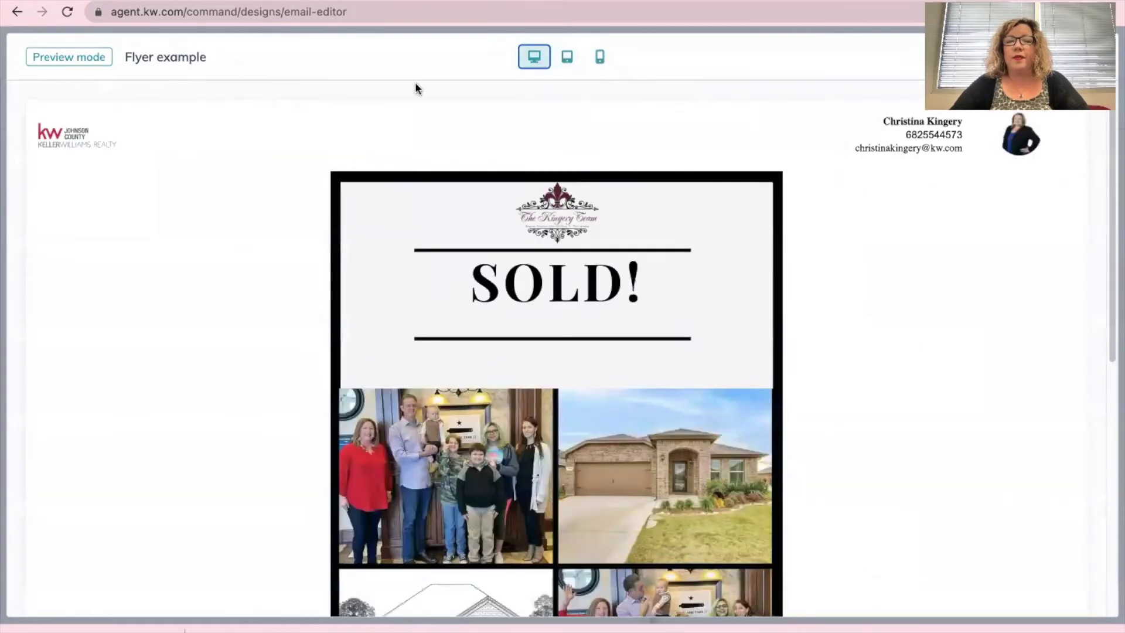
{"action": "left_click", "coordinate": [1094, 56]}
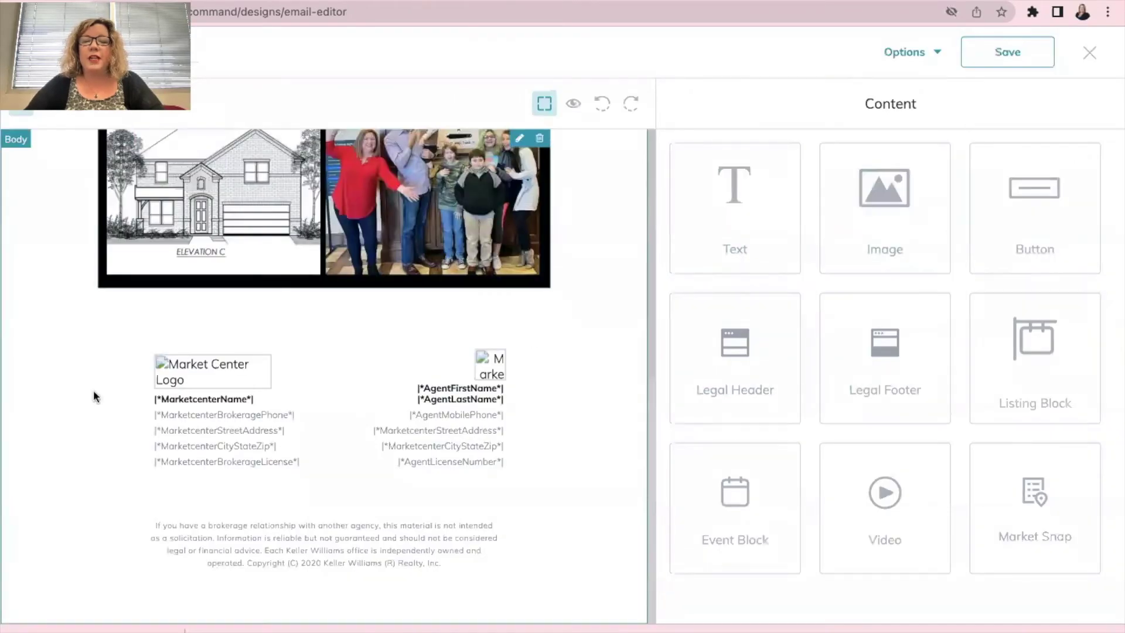
Save the Flyer example email and exit the editor, keeping the changes.
{"action": "left_click", "coordinate": [1004, 63]}
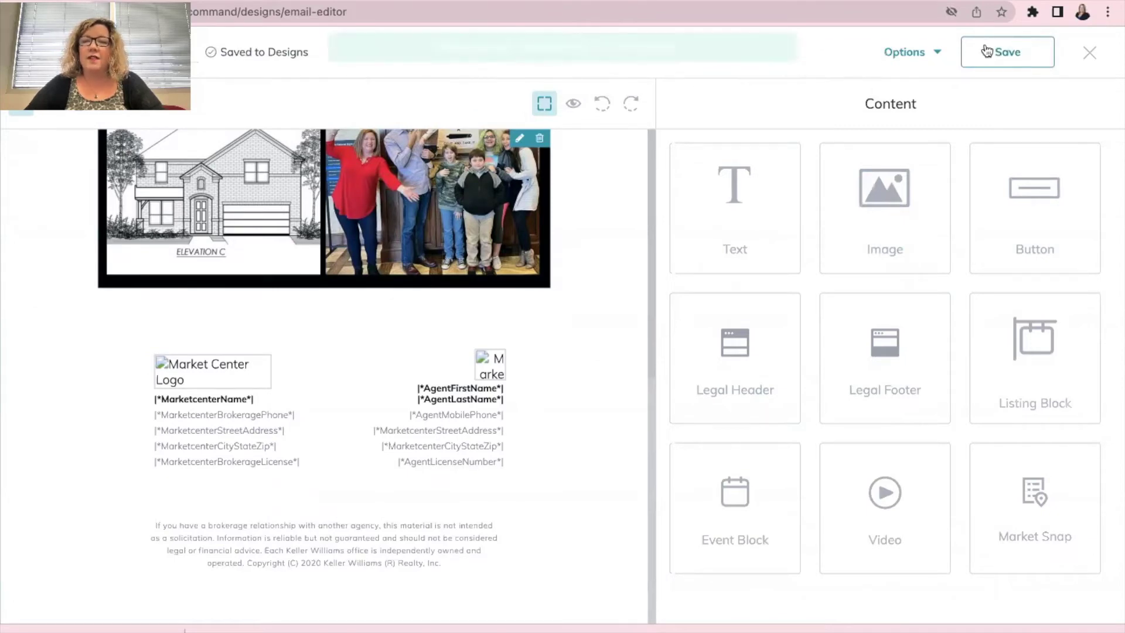
{"action": "left_click", "coordinate": [1086, 54]}
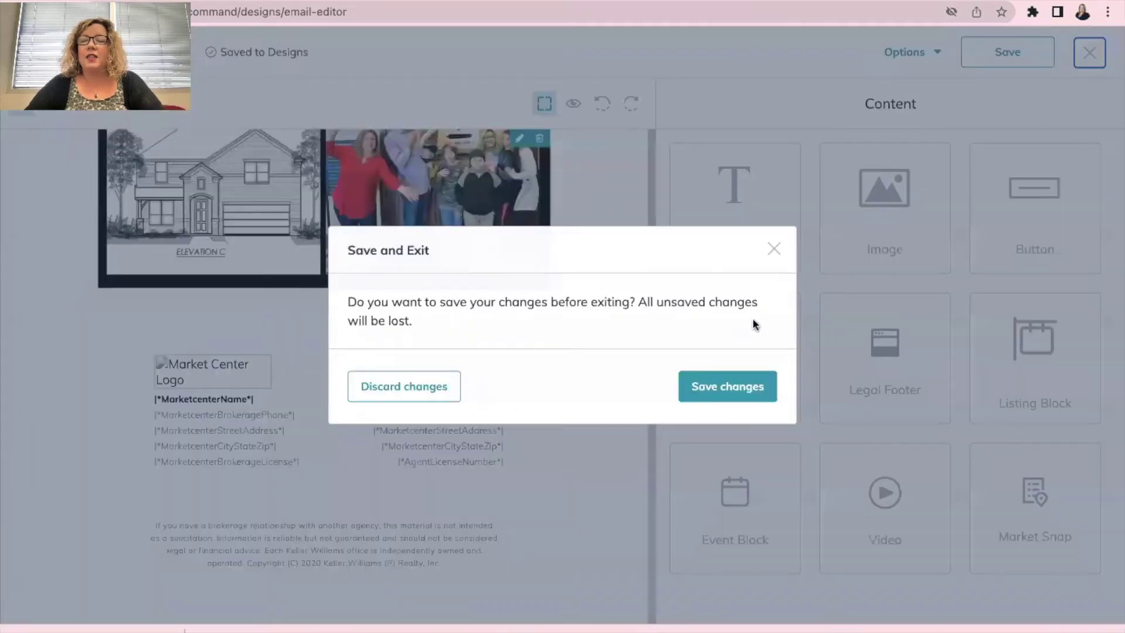
{"action": "left_click", "coordinate": [717, 389]}
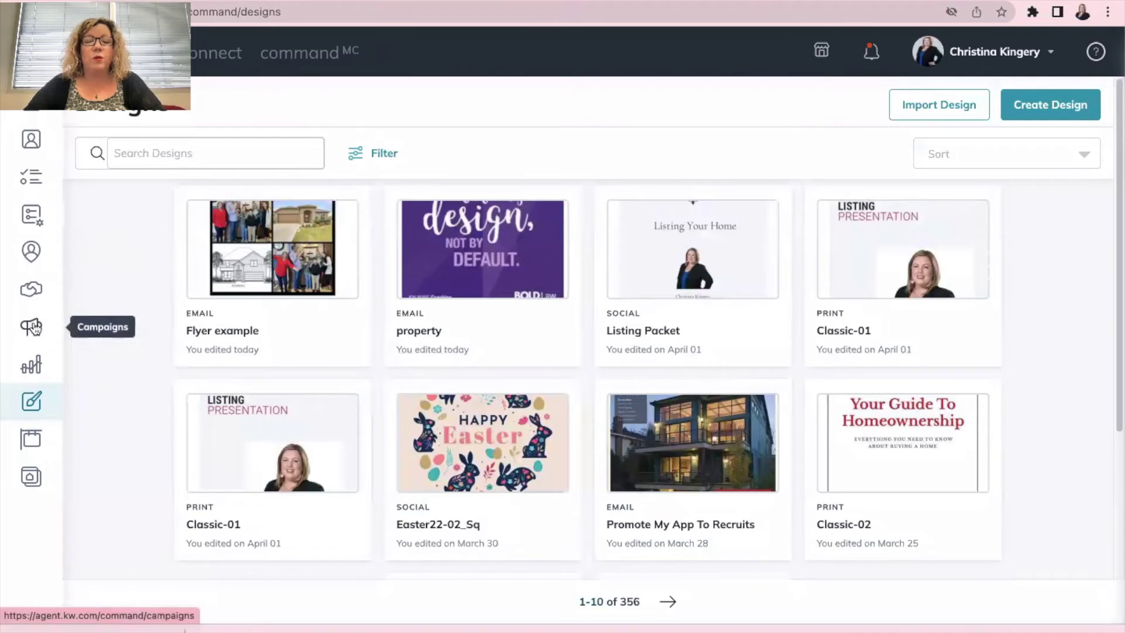
{"action": "left_click", "coordinate": [33, 327]}
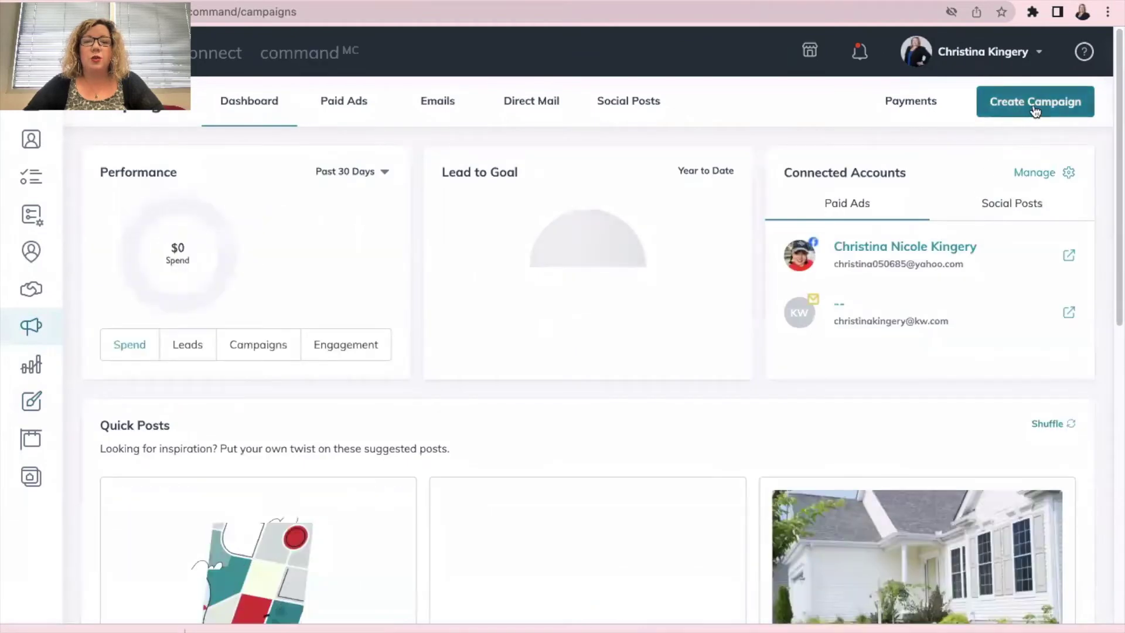
Create an email campaign named 'Test for video' with the Attract Buyers goal.
{"action": "left_click", "coordinate": [1035, 111]}
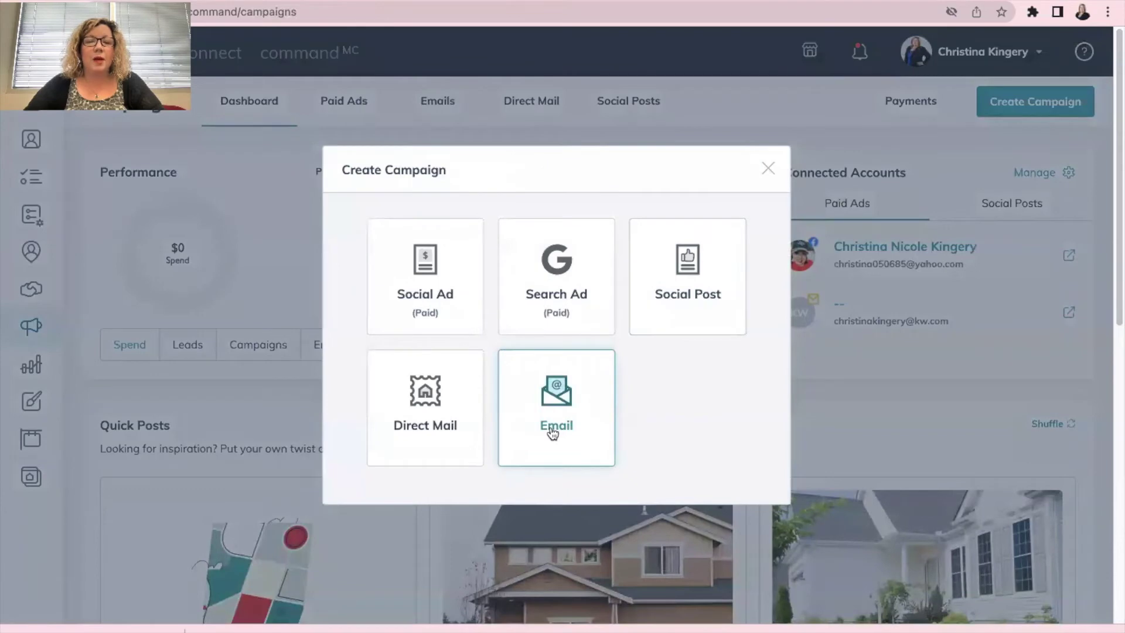
{"action": "left_click", "coordinate": [553, 433]}
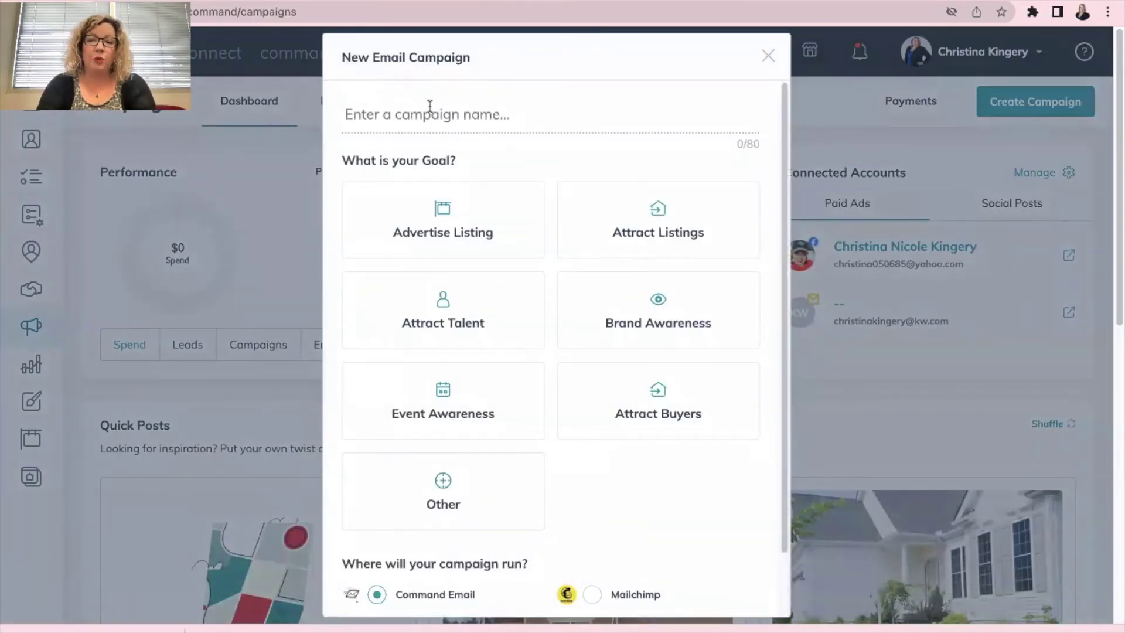
{"action": "type", "text": "Test for video"}
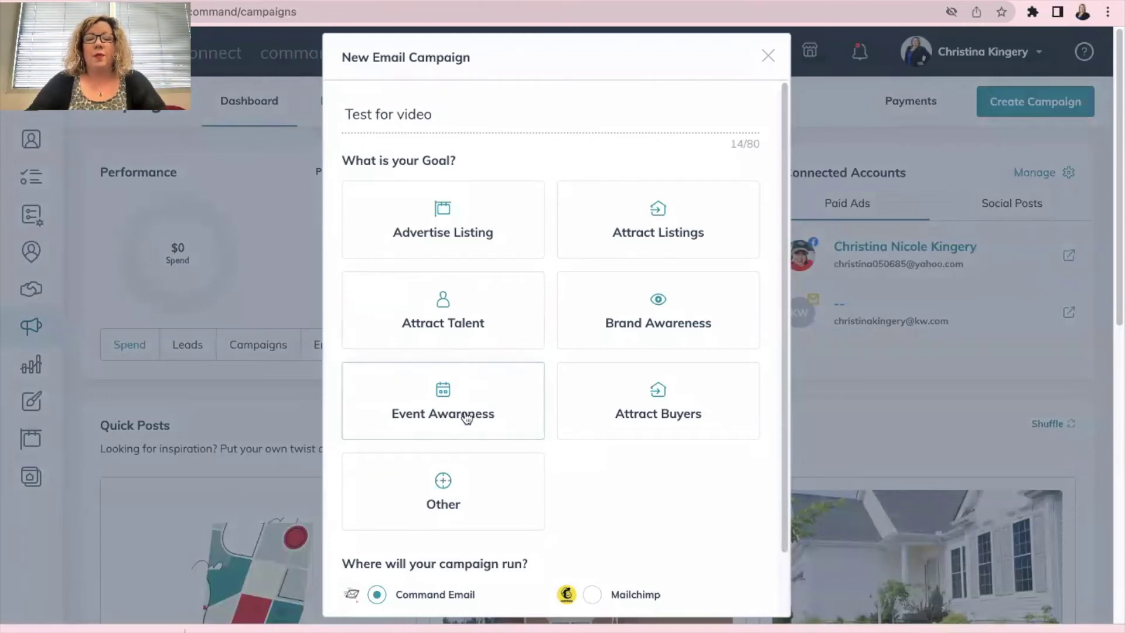
{"action": "left_click", "coordinate": [665, 233]}
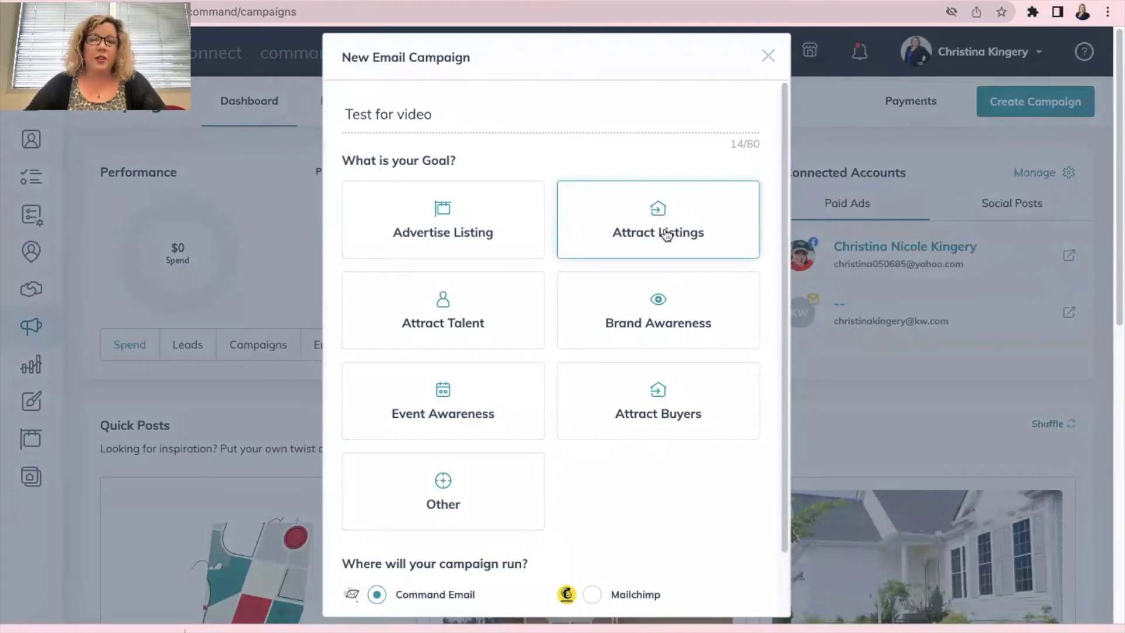
{"action": "left_click", "coordinate": [506, 224]}
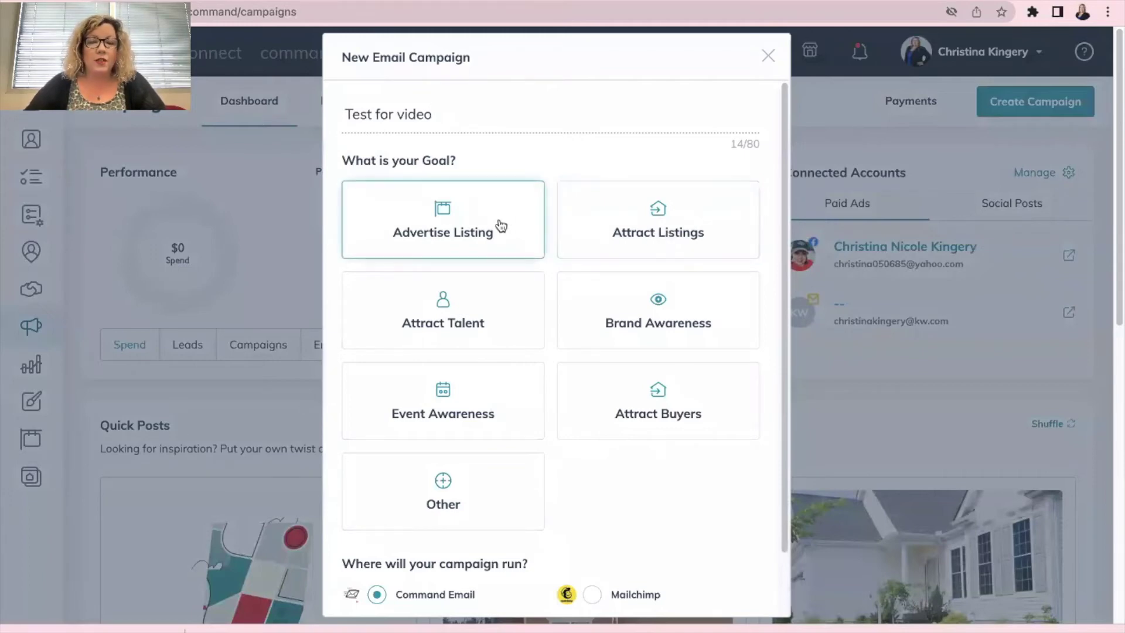
{"action": "left_click", "coordinate": [499, 226]}
{"action": "scroll", "coordinate": [499, 226], "scroll_direction": "down", "scroll_amount": 5}
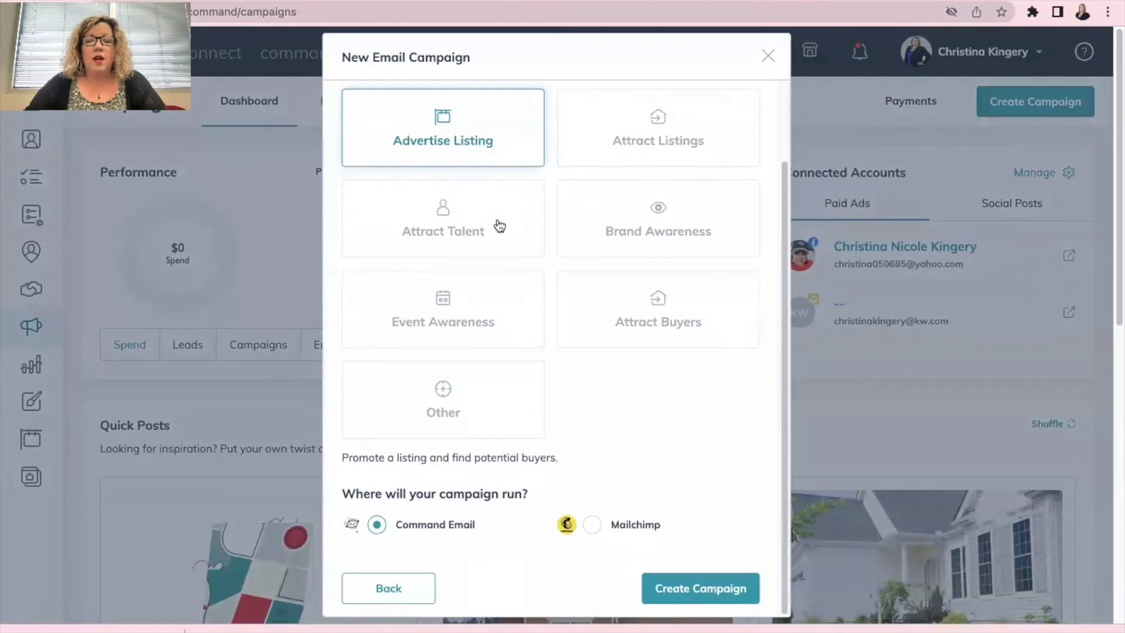
{"action": "left_click", "coordinate": [613, 293]}
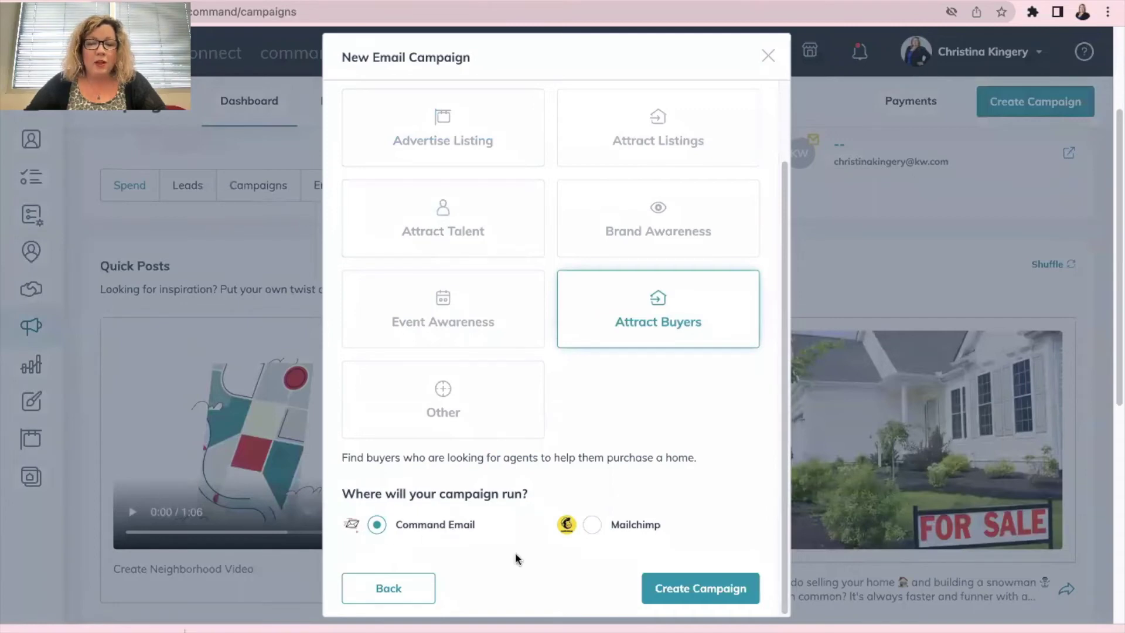
{"action": "left_click", "coordinate": [713, 593]}
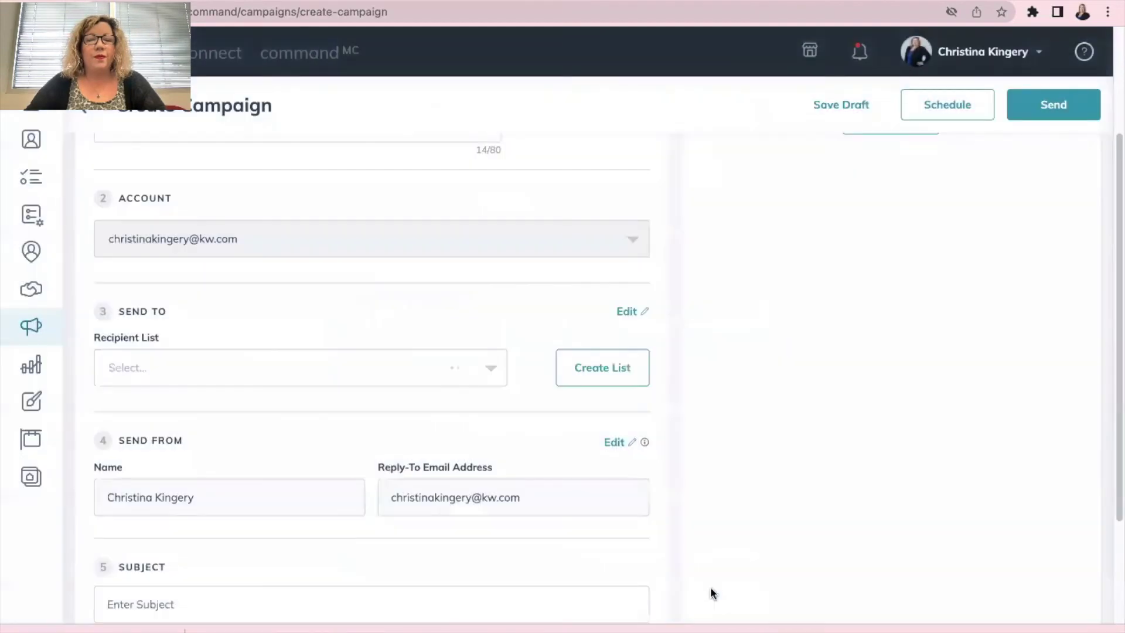
Choose Farm And Clients Newsletter from the Send To recipient list dropdown.
{"action": "scroll", "coordinate": [400, 420], "scroll_direction": "up", "scroll_amount": 3}
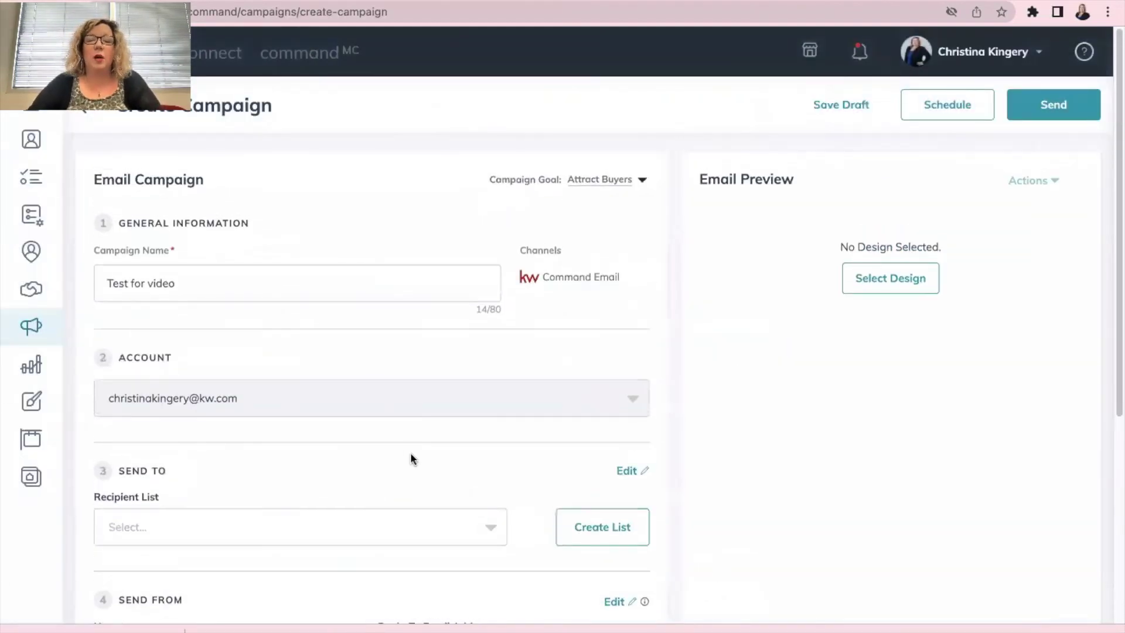
{"action": "scroll", "coordinate": [410, 457], "scroll_direction": "down", "scroll_amount": 1}
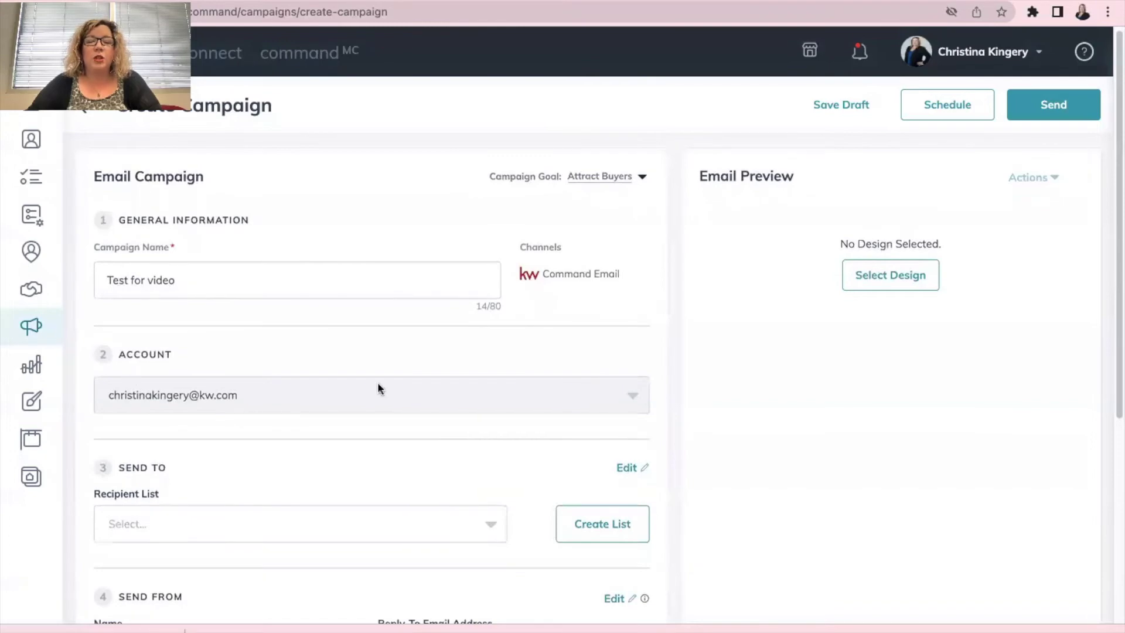
{"action": "scroll", "coordinate": [377, 389], "scroll_direction": "down", "scroll_amount": 1}
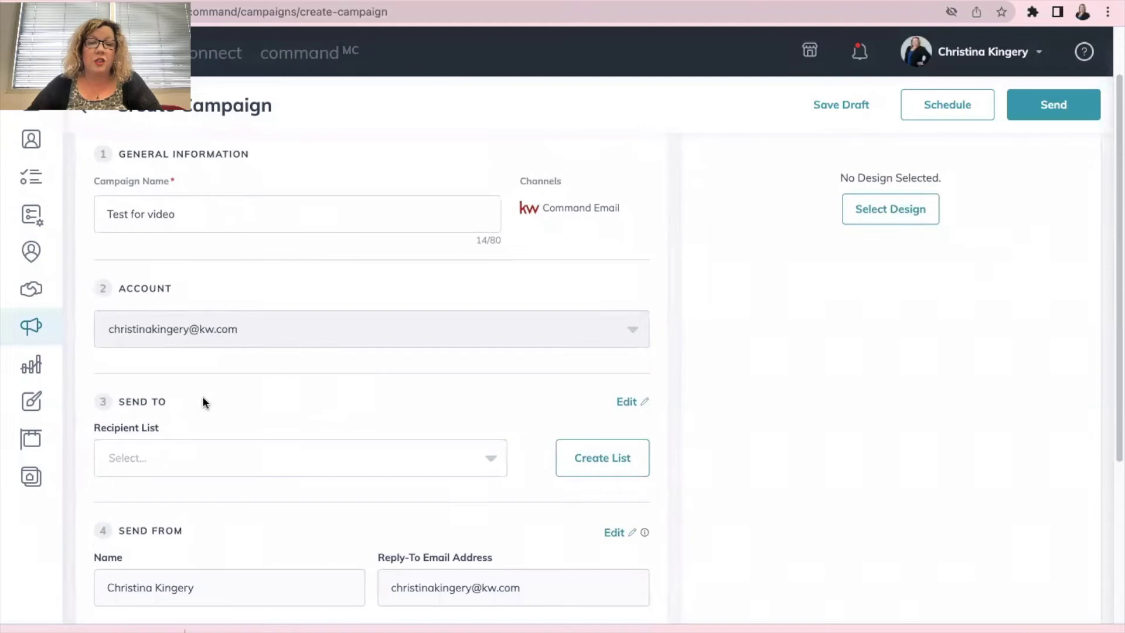
{"action": "left_click", "coordinate": [213, 459]}
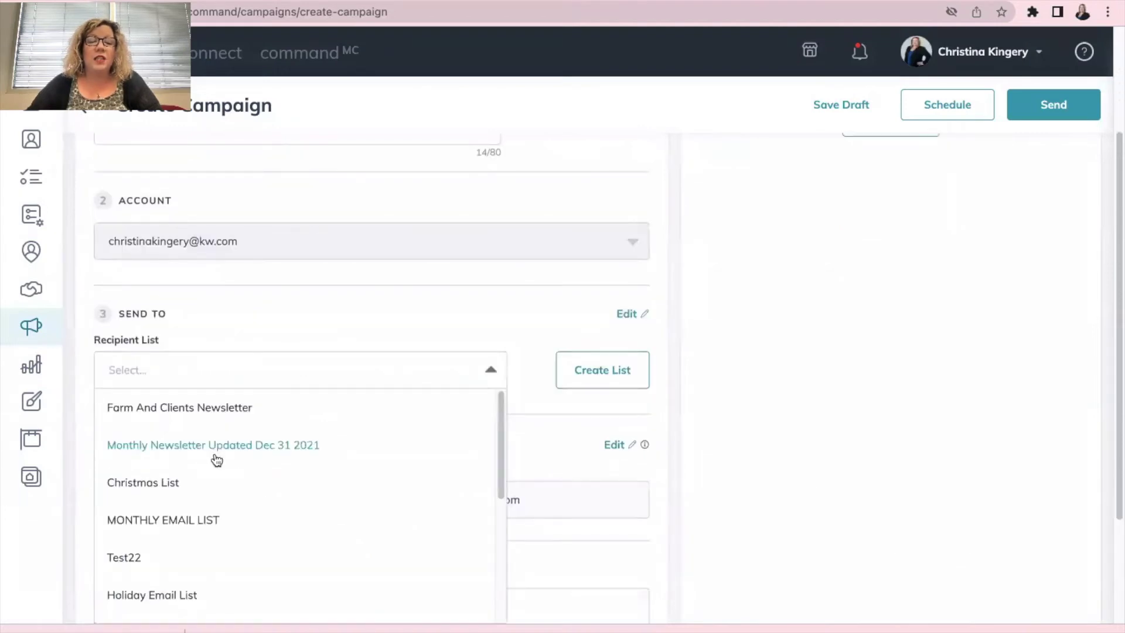
{"action": "left_click", "coordinate": [212, 410]}
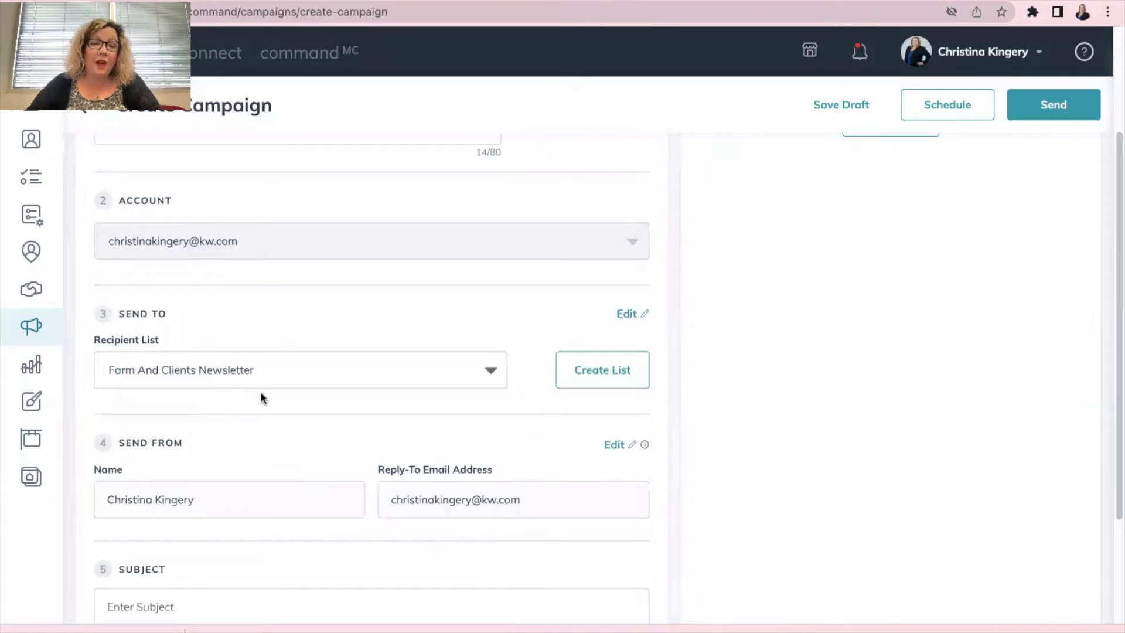
{"action": "left_click", "coordinate": [604, 375]}
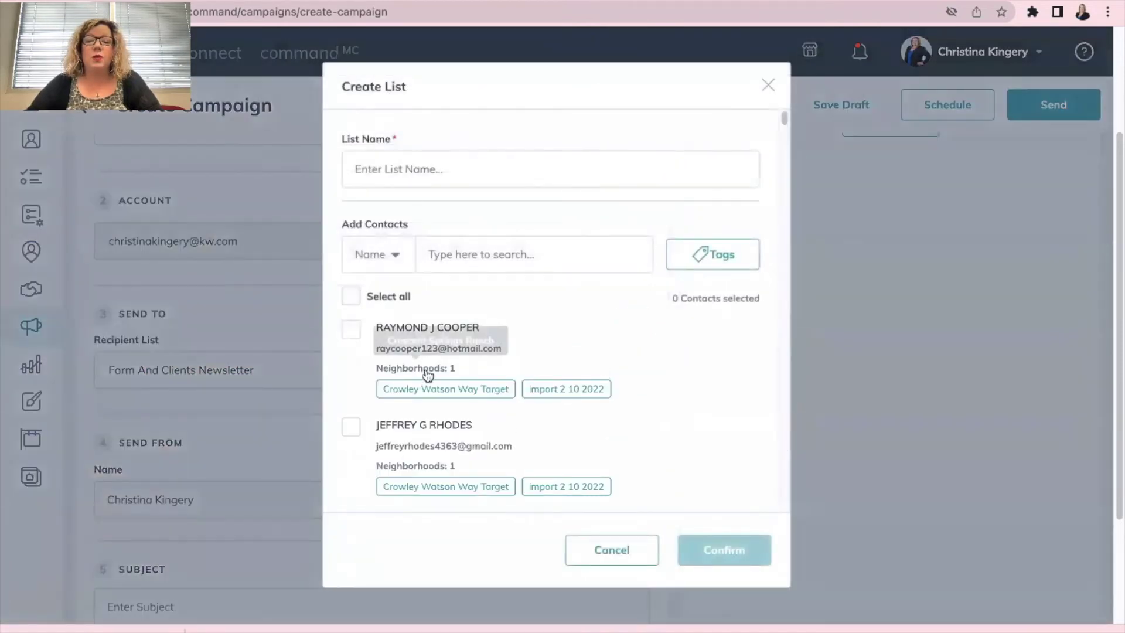
Filter the Create List contacts to those tagged buyer and buyers.
{"action": "left_click", "coordinate": [350, 331]}
{"action": "left_click", "coordinate": [351, 426]}
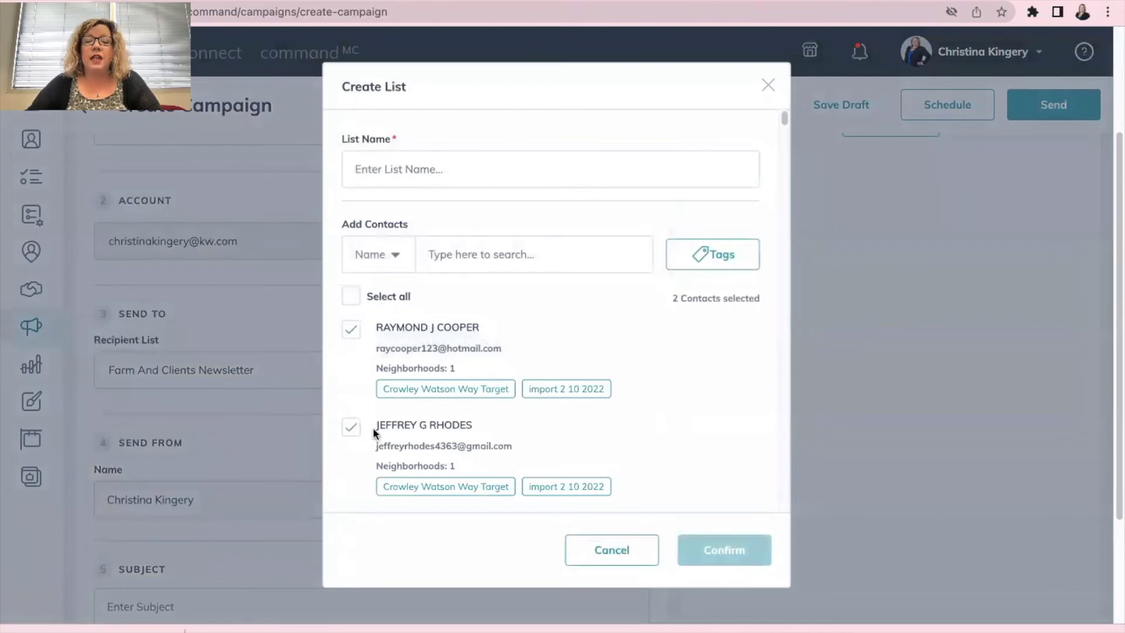
{"action": "scroll", "coordinate": [375, 431], "scroll_direction": "down", "scroll_amount": 4}
{"action": "scroll", "coordinate": [376, 431], "scroll_direction": "up", "scroll_amount": 4}
{"action": "left_click", "coordinate": [350, 330]}
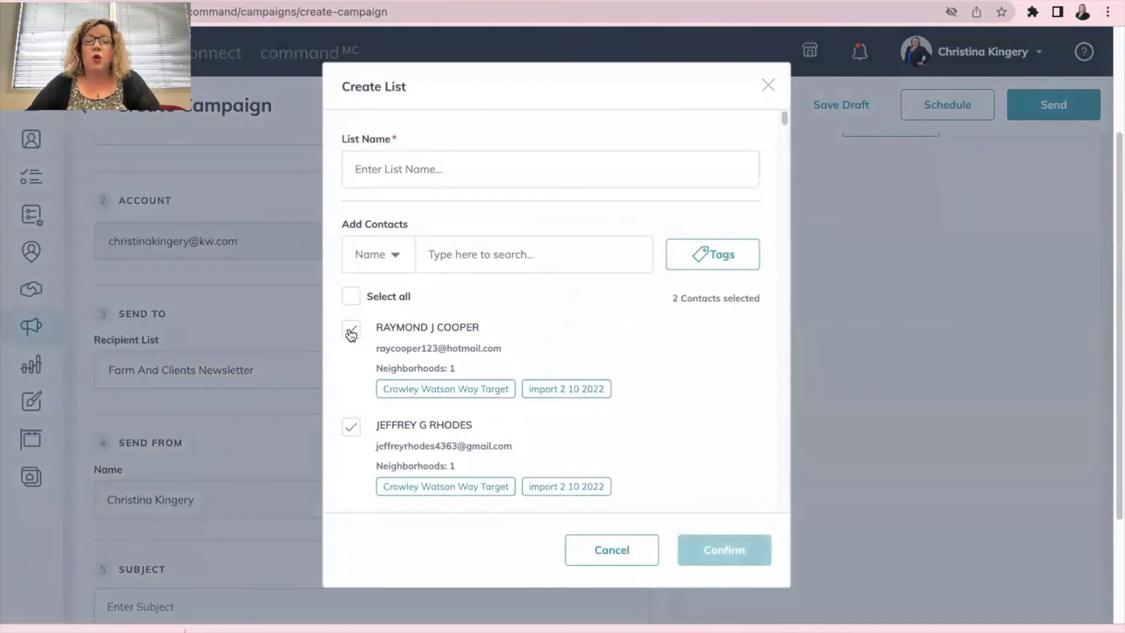
{"action": "left_click", "coordinate": [350, 425]}
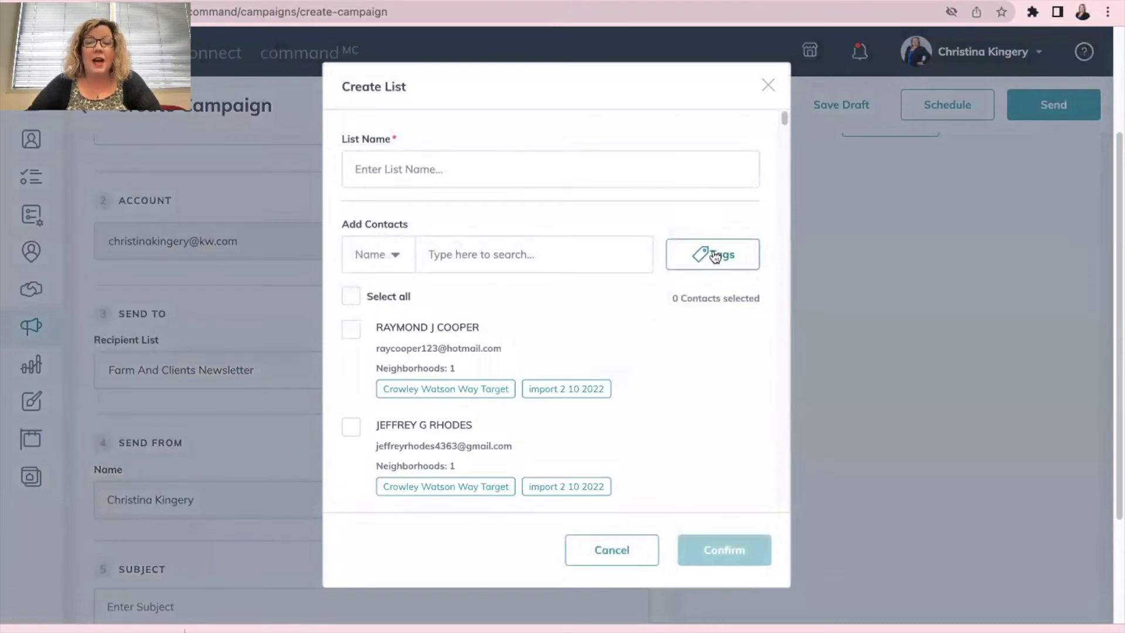
{"action": "left_click", "coordinate": [714, 257]}
{"action": "scroll", "coordinate": [636, 396], "scroll_direction": "down", "scroll_amount": 4}
{"action": "left_click", "coordinate": [592, 451]}
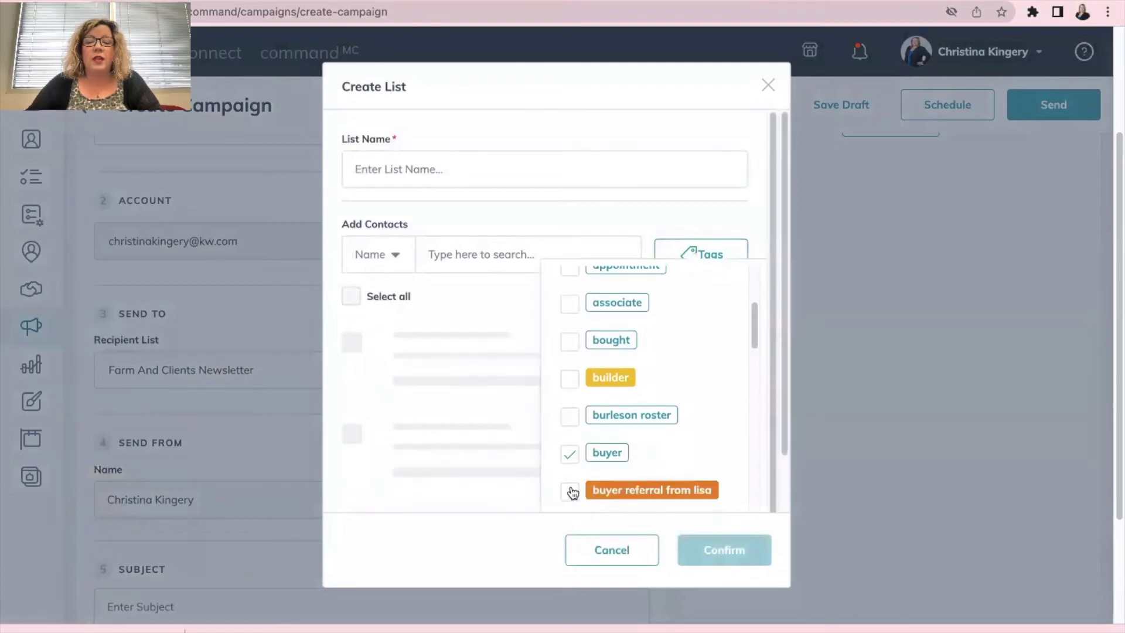
{"action": "scroll", "coordinate": [621, 451], "scroll_direction": "down", "scroll_amount": 2}
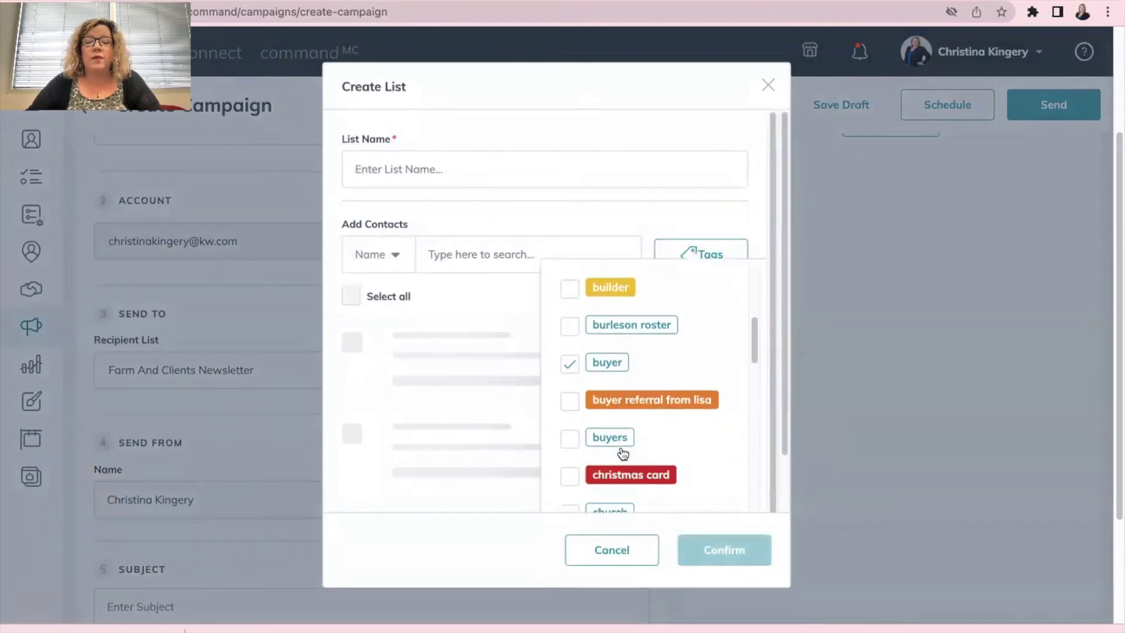
{"action": "left_click", "coordinate": [577, 444]}
{"action": "left_click", "coordinate": [595, 205]}
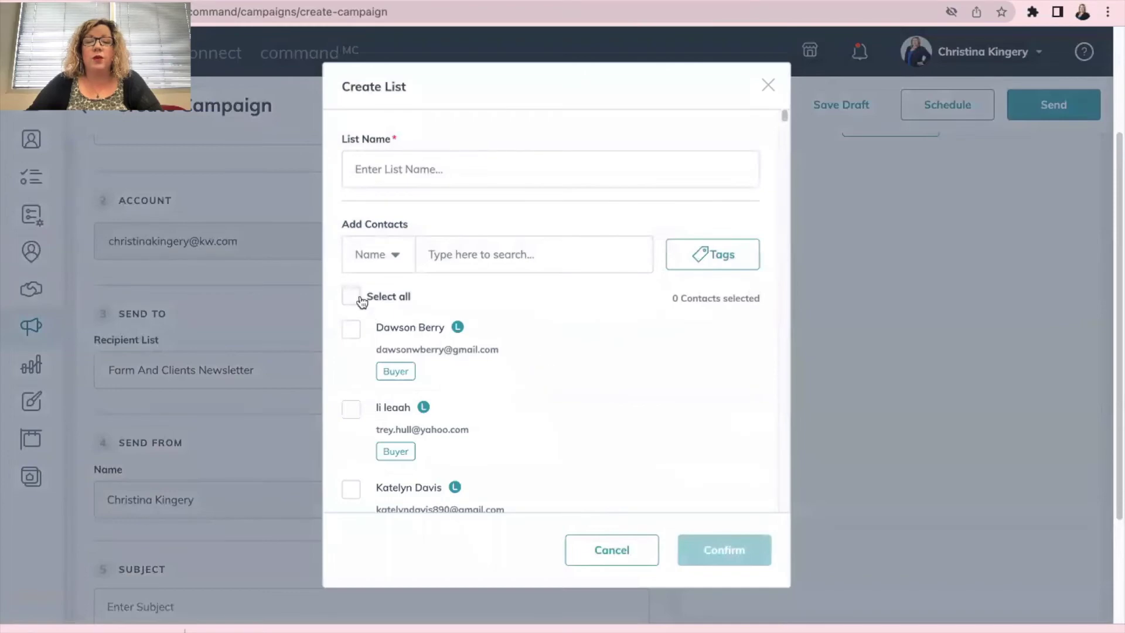
Select all 164 matching contacts, name the list 'Buyers for class' and confirm it.
{"action": "scroll", "coordinate": [507, 390], "scroll_direction": "down", "scroll_amount": 20}
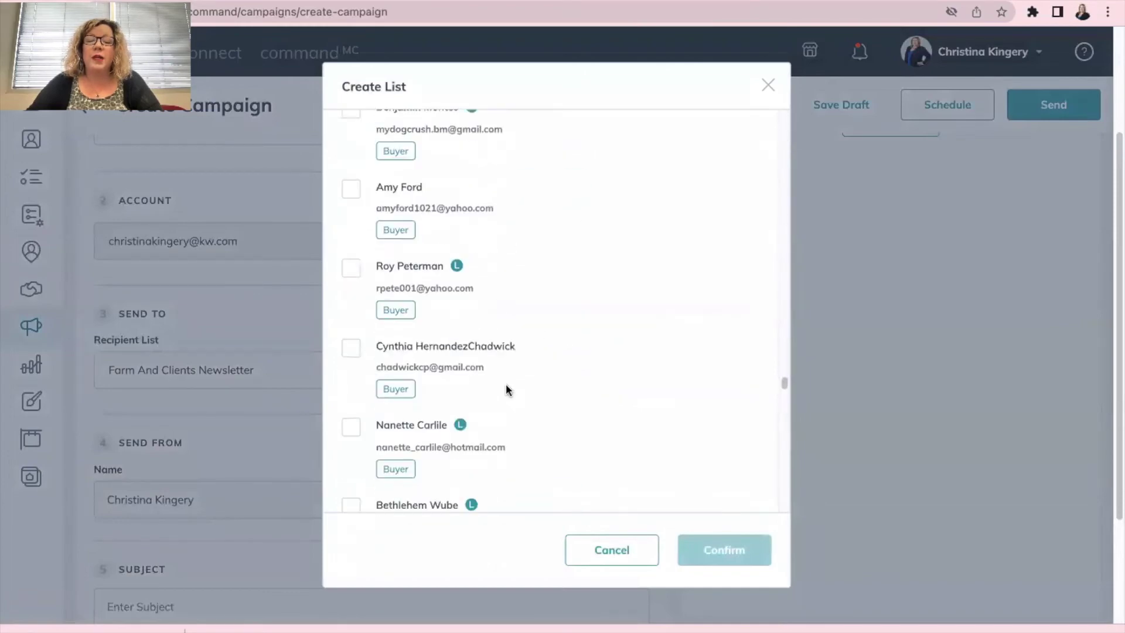
{"action": "scroll", "coordinate": [505, 389], "scroll_direction": "down", "scroll_amount": 5}
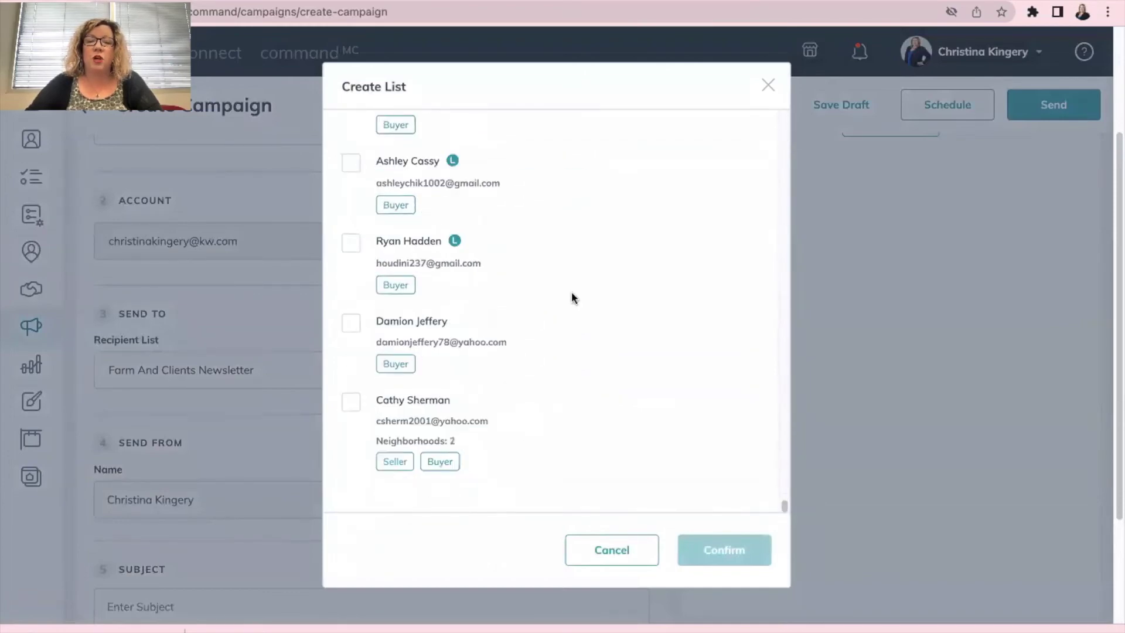
{"action": "scroll", "coordinate": [573, 297], "scroll_direction": "down", "scroll_amount": 5}
{"action": "scroll", "coordinate": [574, 318], "scroll_direction": "up", "scroll_amount": 15}
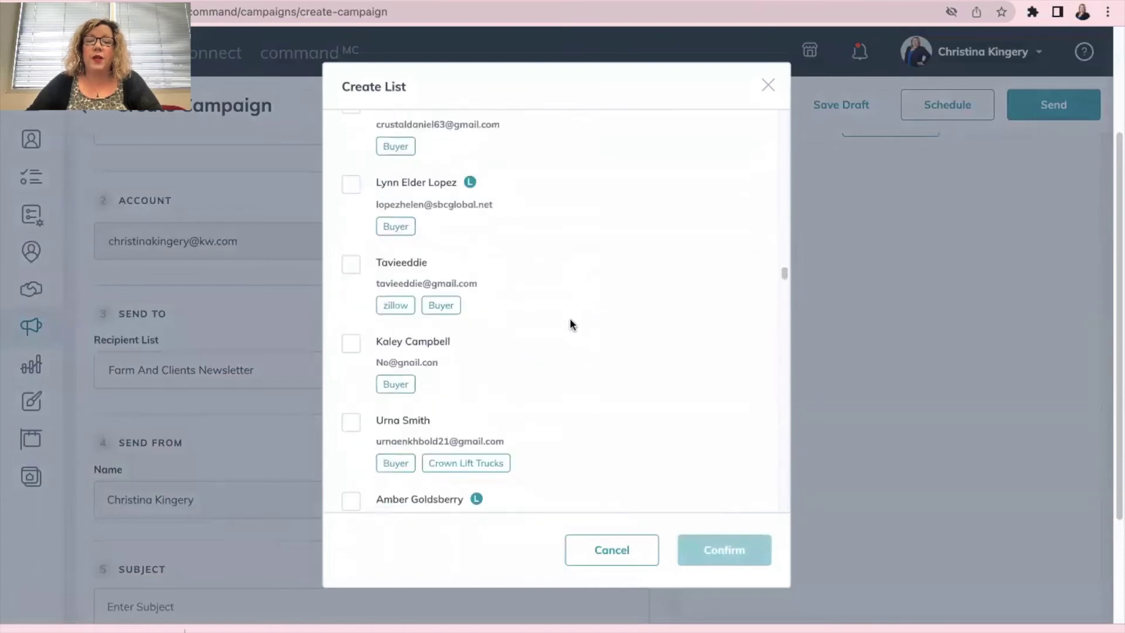
{"action": "scroll", "coordinate": [581, 328], "scroll_direction": "up", "scroll_amount": 20}
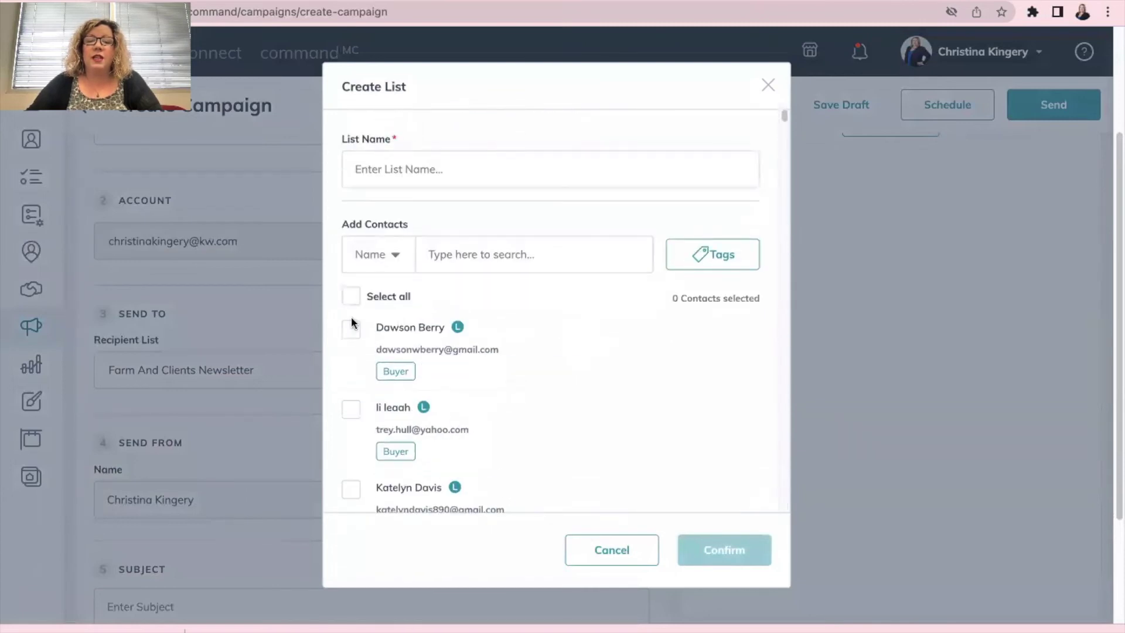
{"action": "left_click", "coordinate": [350, 301]}
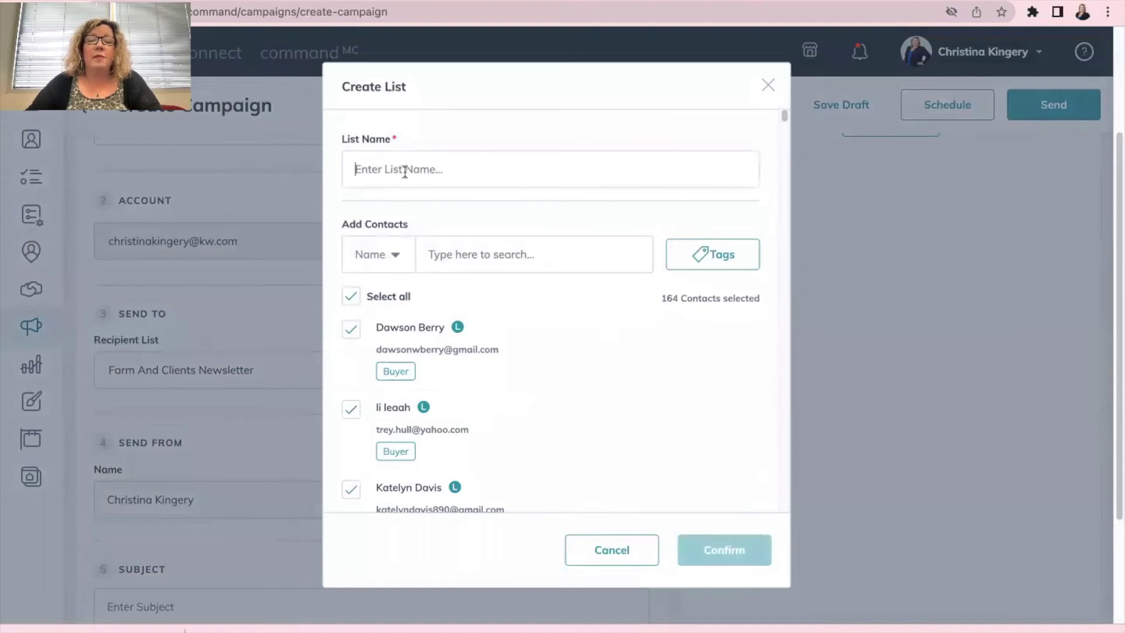
{"action": "type", "text": "BNuy"}
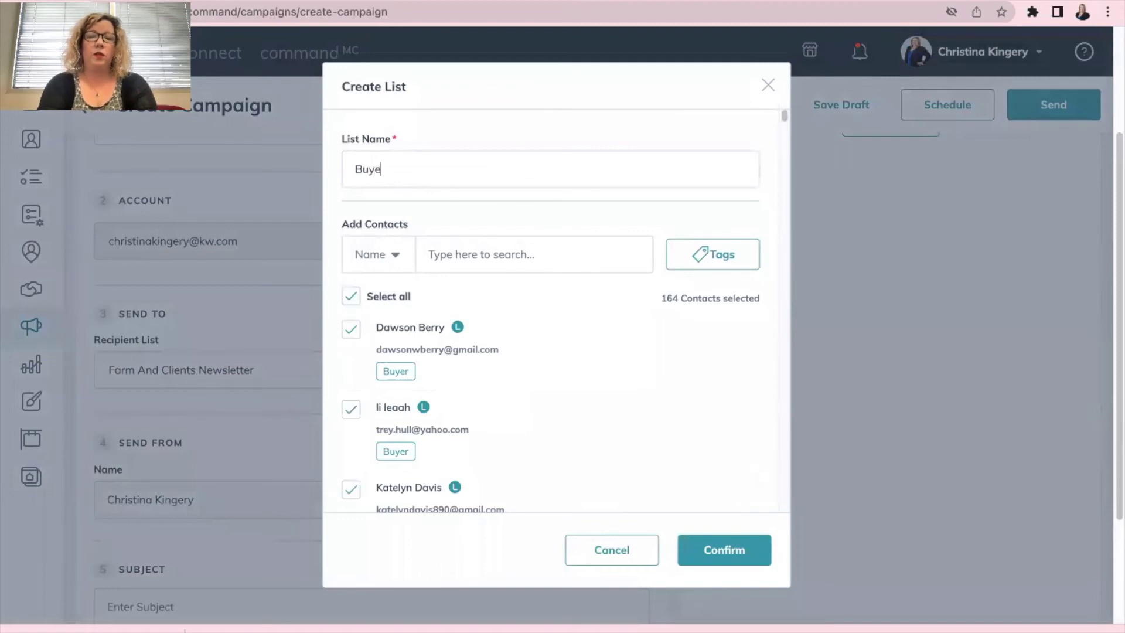
{"action": "type", "text": "ers for class"}
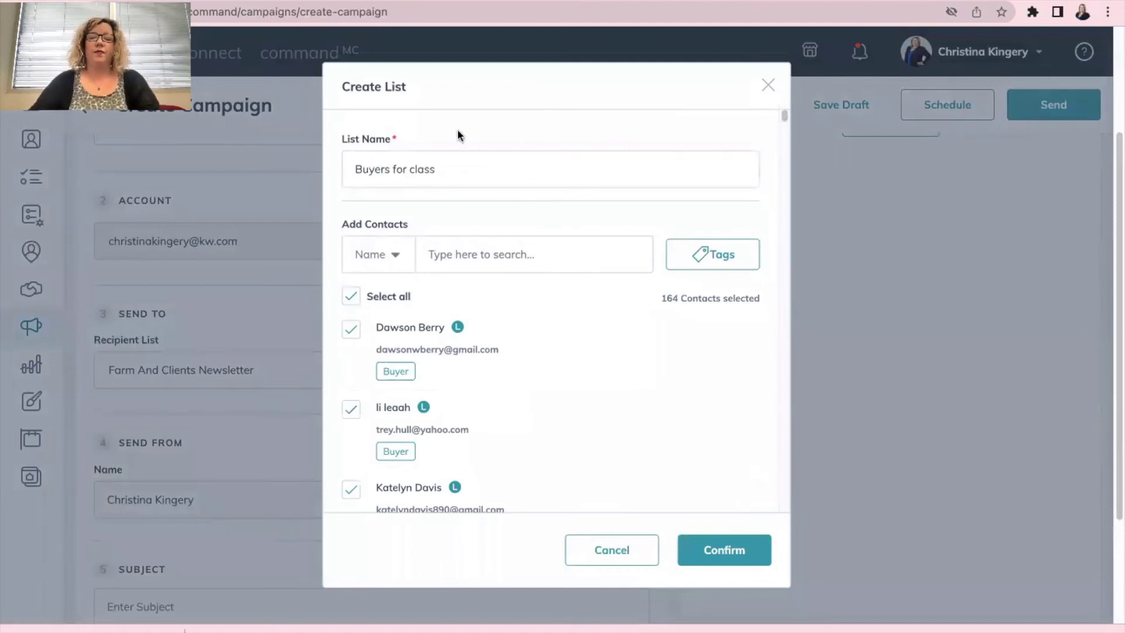
{"action": "left_click", "coordinate": [724, 550]}
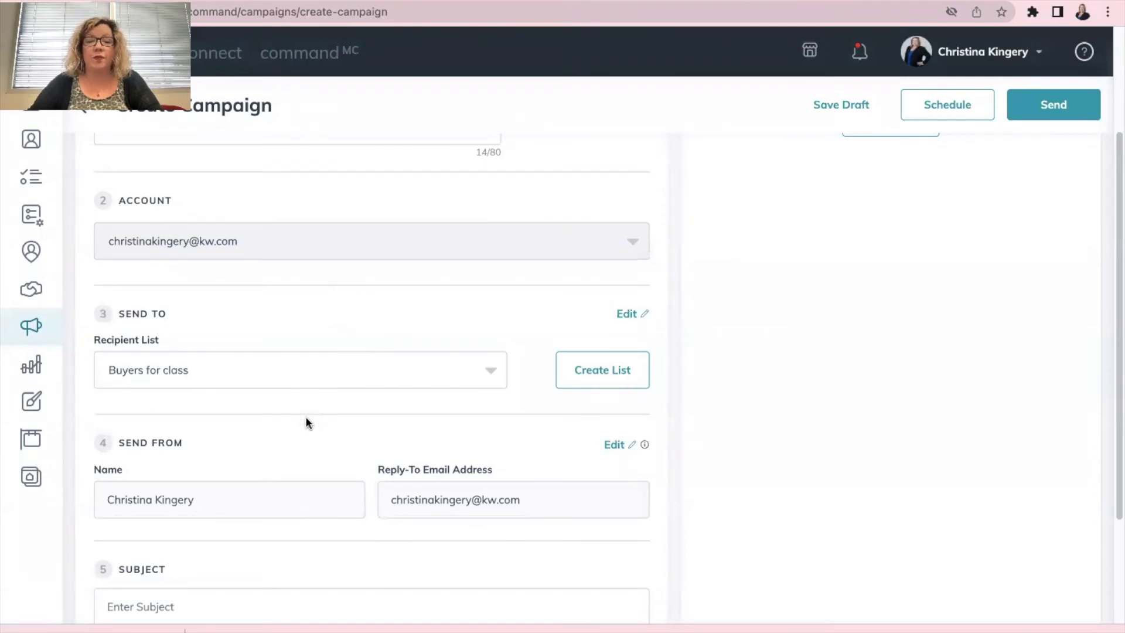
Enter 'Test for class' as the email campaign's subject.
{"action": "scroll", "coordinate": [305, 418], "scroll_direction": "down", "scroll_amount": 2}
{"action": "scroll", "coordinate": [117, 415], "scroll_direction": "down", "scroll_amount": 1}
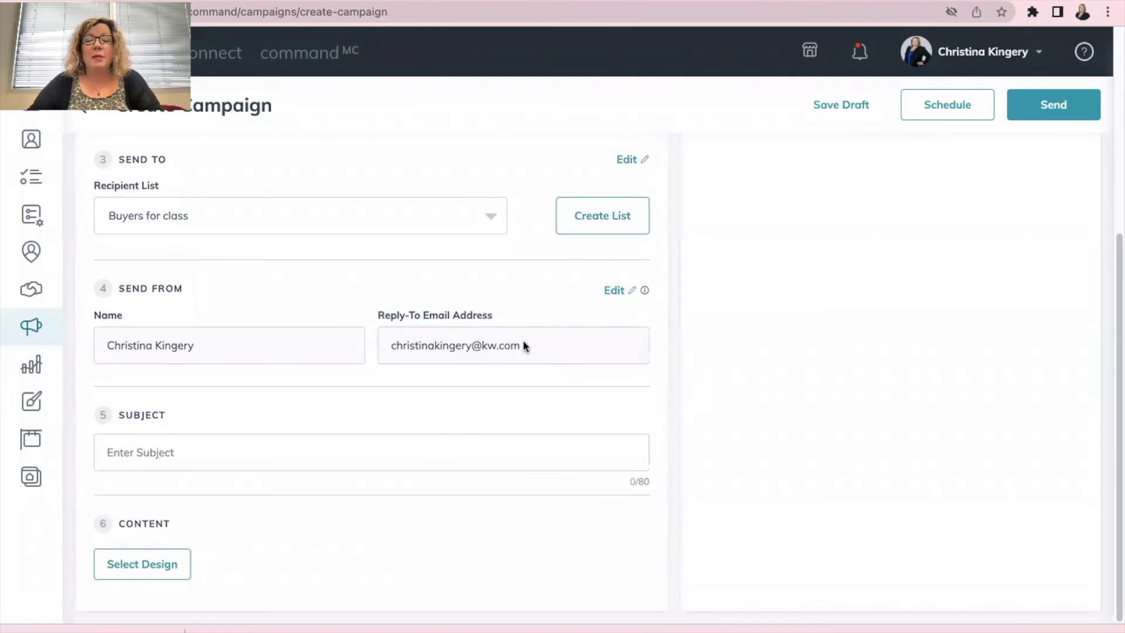
{"action": "left_click_drag", "start_coordinate": [523, 346], "coordinate": [362, 347]}
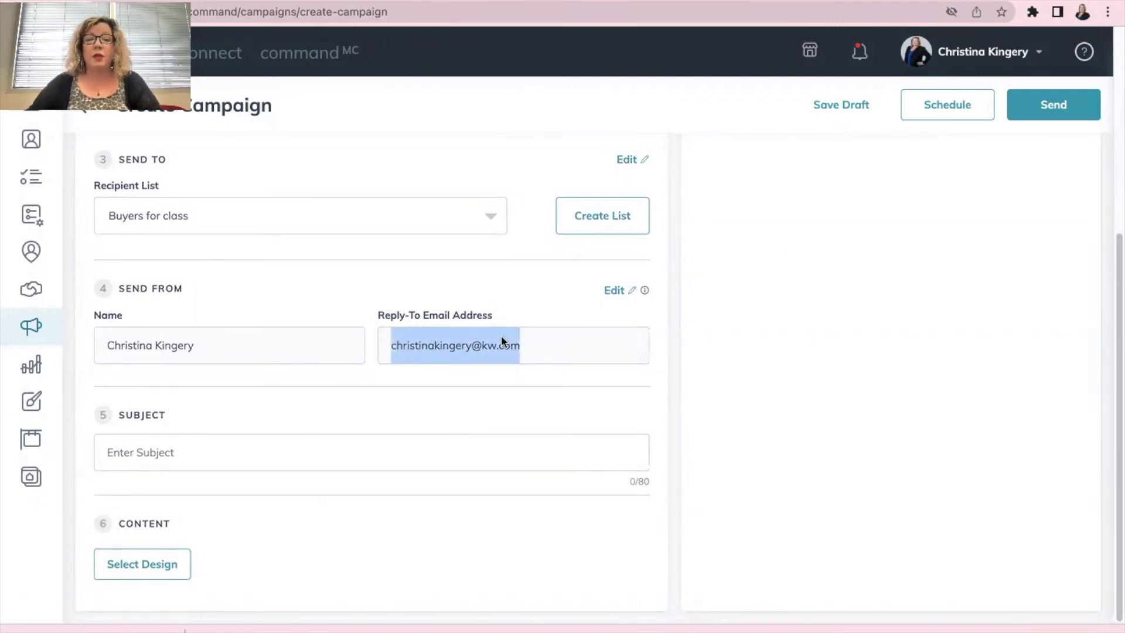
{"action": "left_click", "coordinate": [573, 350]}
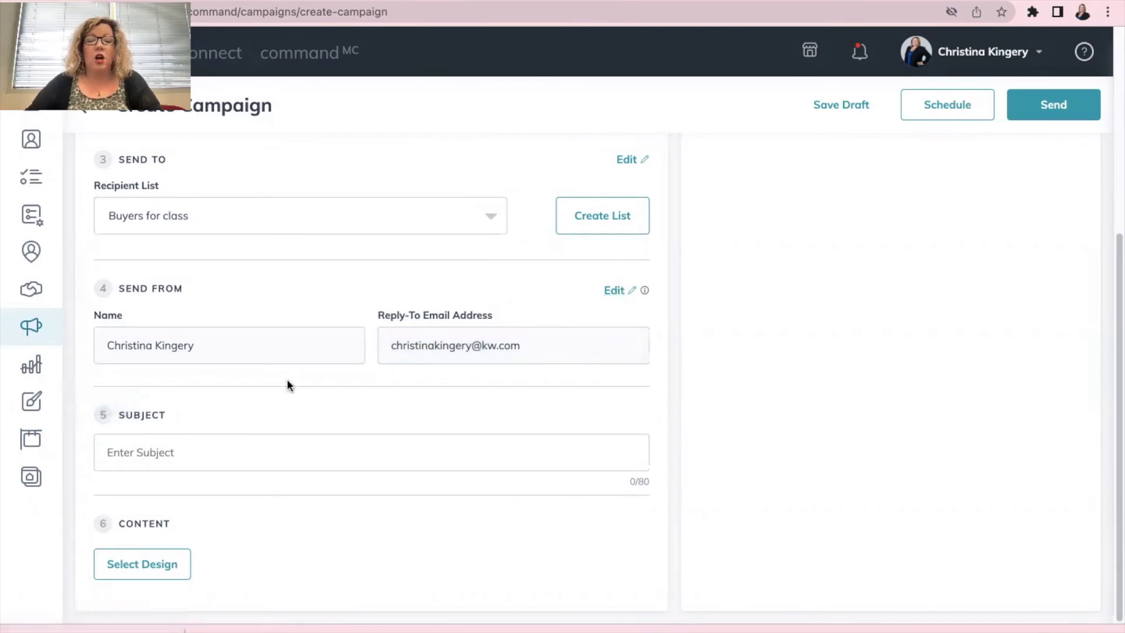
{"action": "left_click", "coordinate": [152, 453]}
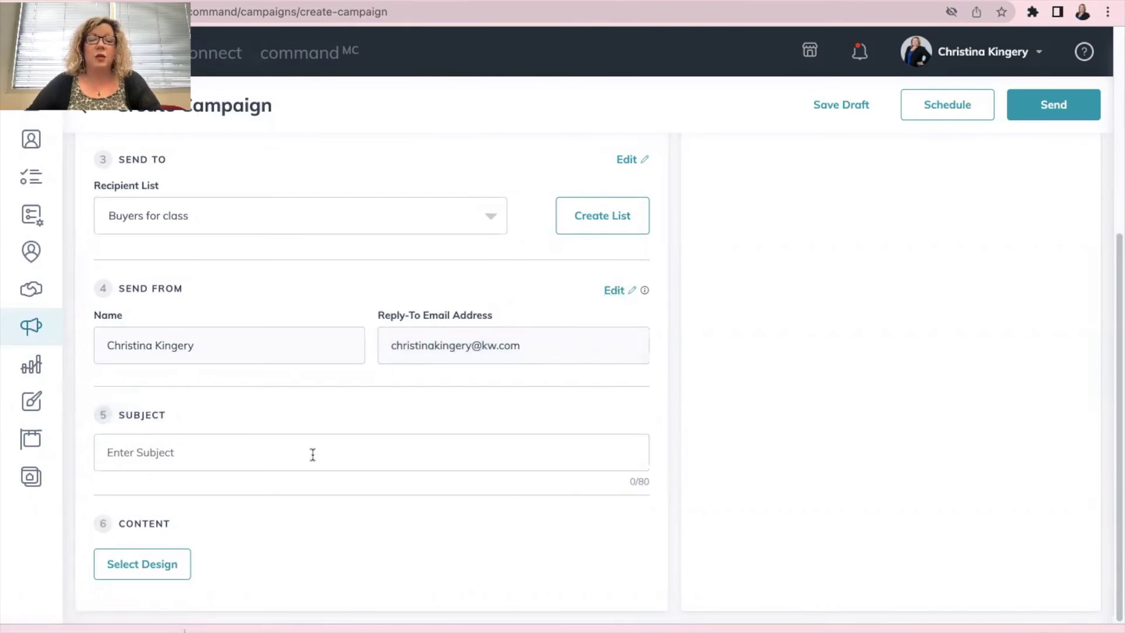
{"action": "type", "text": "Tes"}
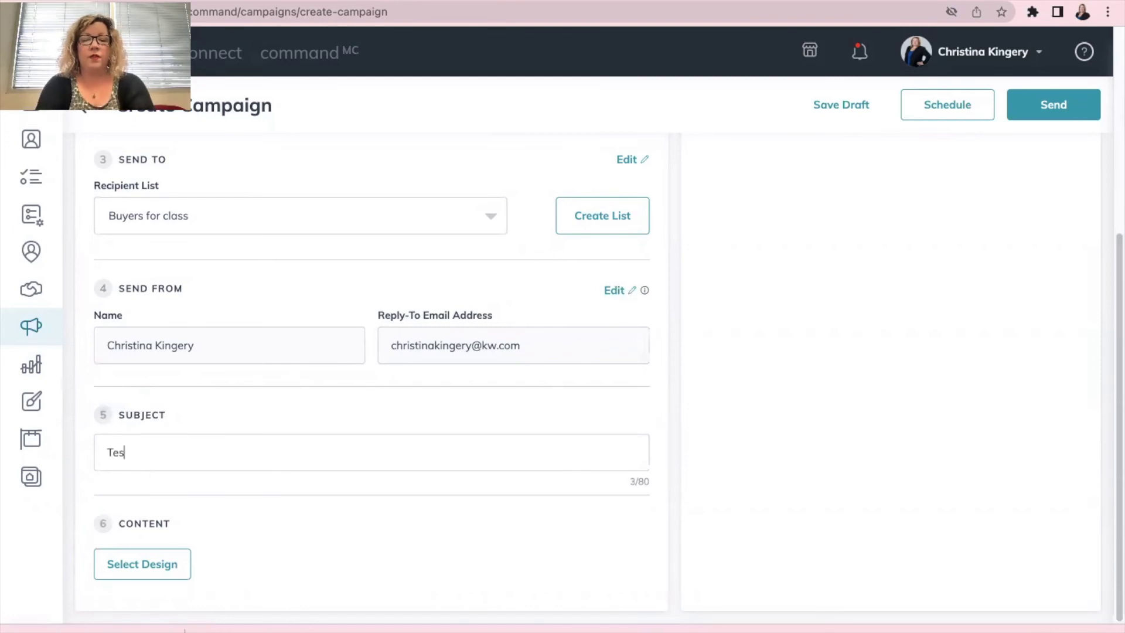
{"action": "type", "text": "t for class"}
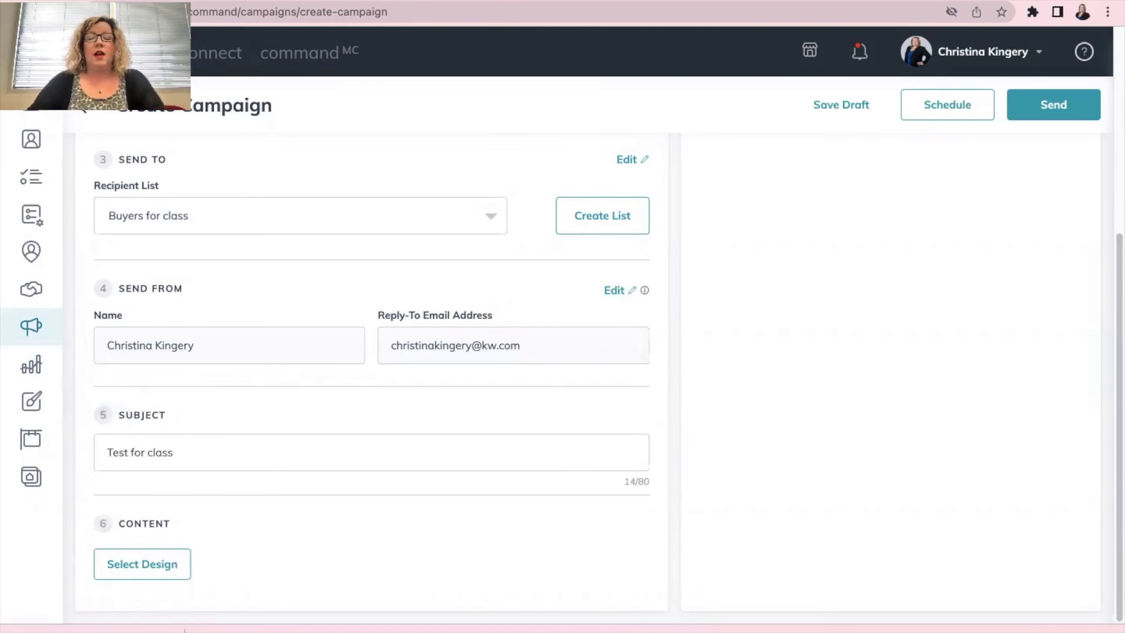
{"action": "left_click", "coordinate": [124, 564]}
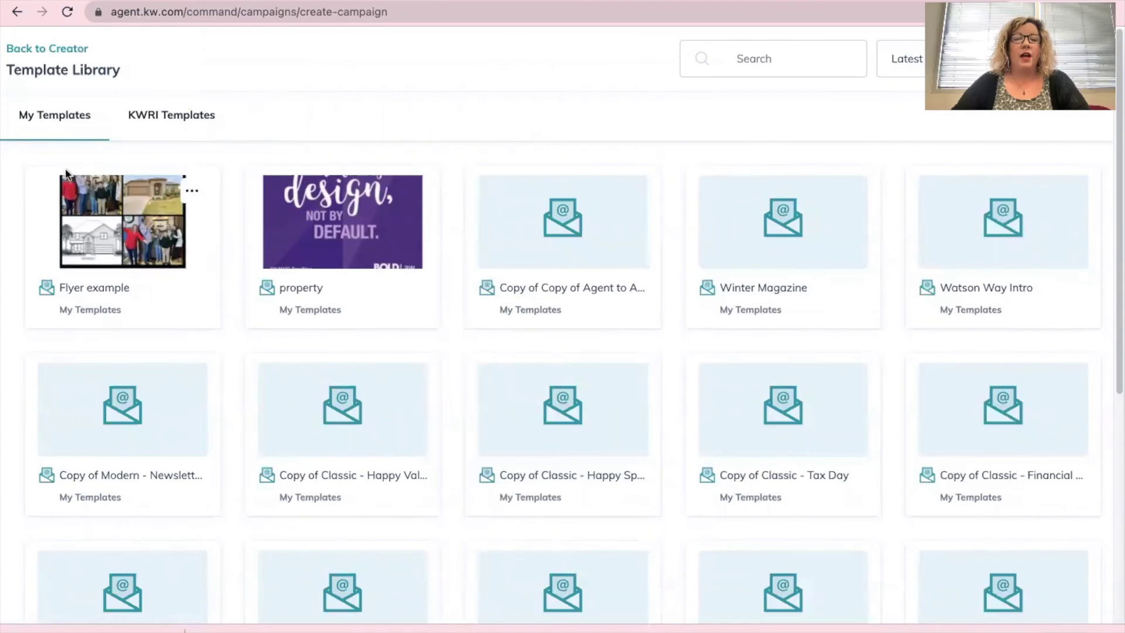
Open the Flyer example template from My Templates in the email editor.
{"action": "left_click_drag", "start_coordinate": [18, 114], "coordinate": [105, 114]}
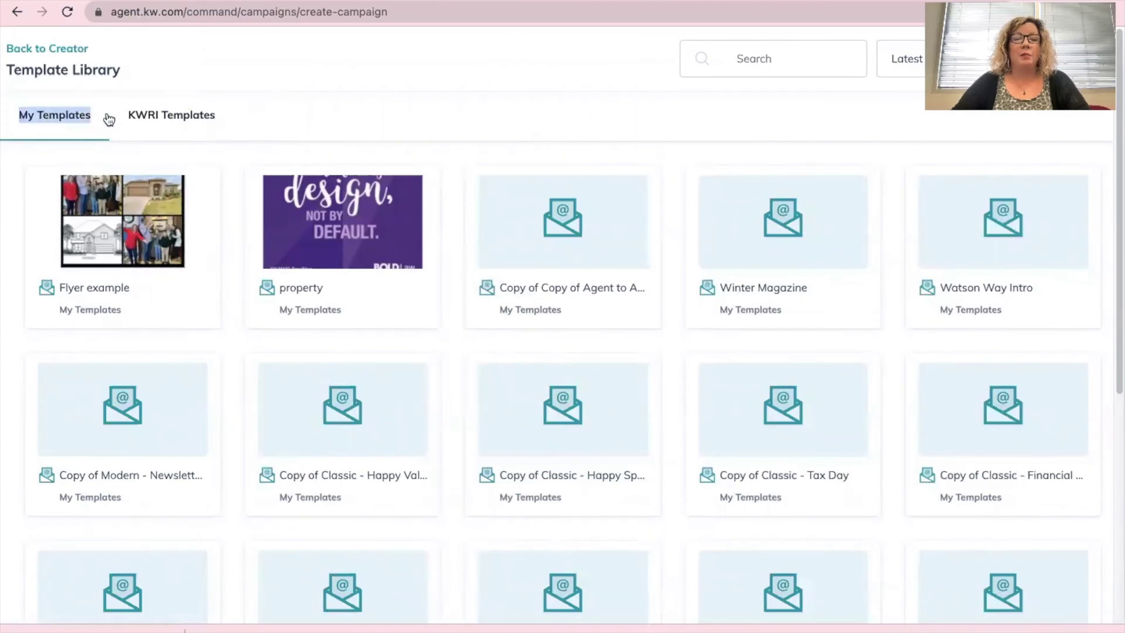
{"action": "left_click", "coordinate": [79, 104]}
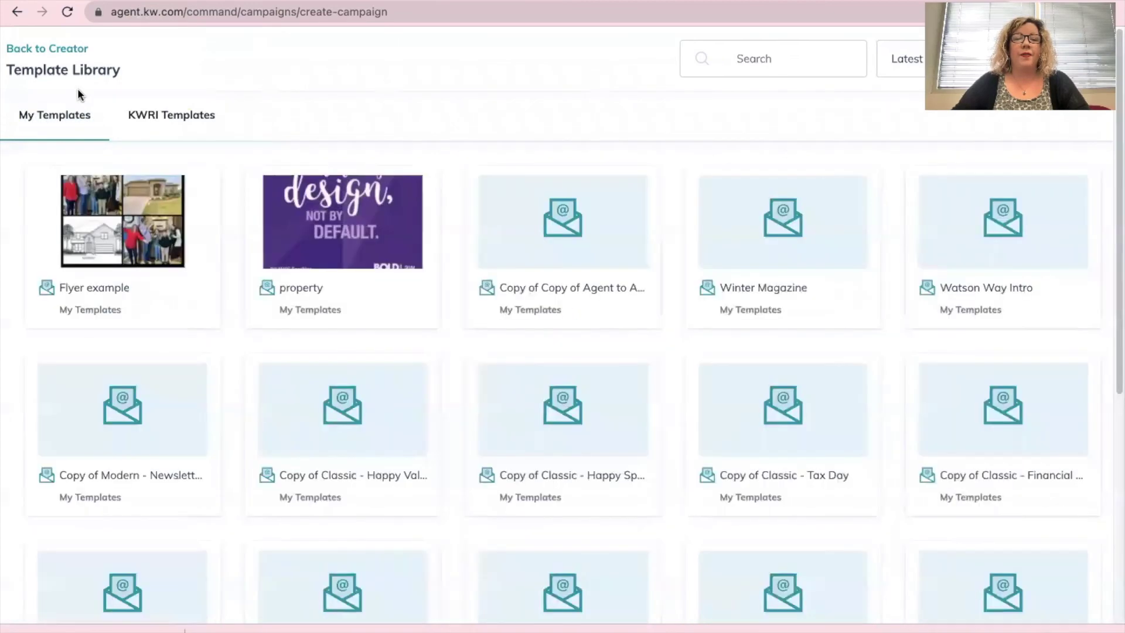
{"action": "left_click", "coordinate": [106, 238]}
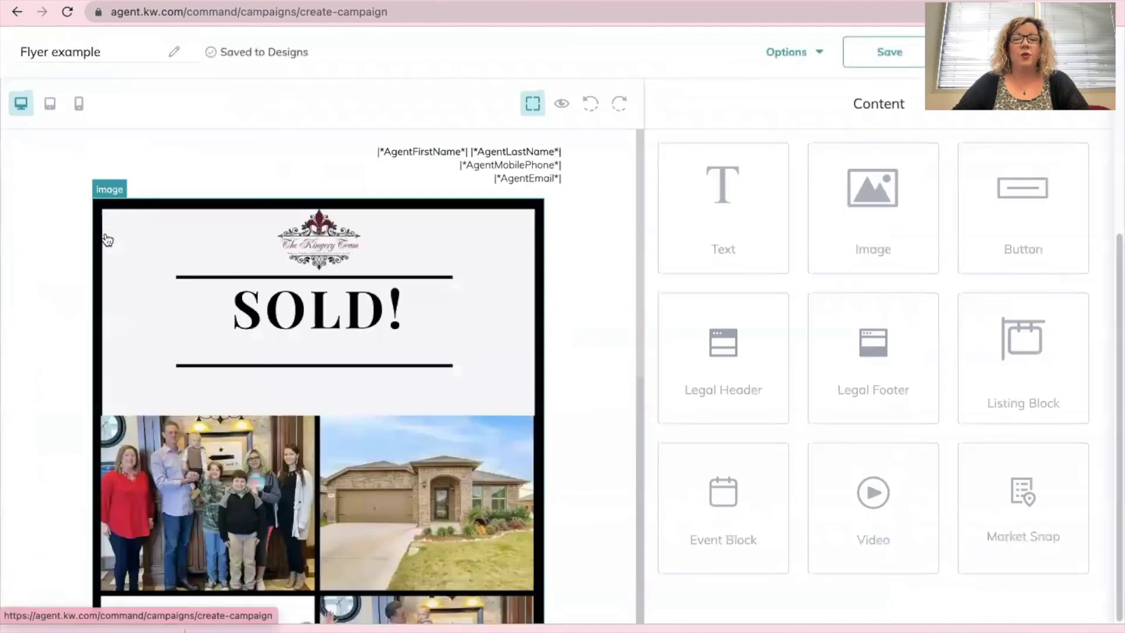
{"action": "scroll", "coordinate": [276, 346], "scroll_direction": "down", "scroll_amount": 10}
{"action": "scroll", "coordinate": [275, 346], "scroll_direction": "up", "scroll_amount": 5}
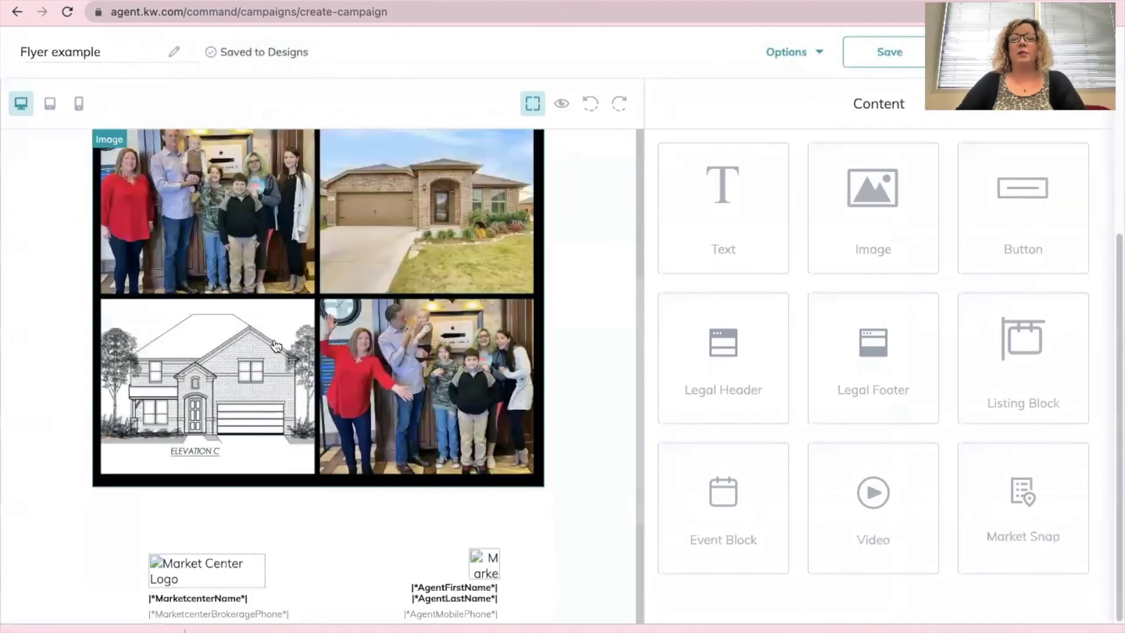
{"action": "scroll", "coordinate": [276, 346], "scroll_direction": "up", "scroll_amount": 5}
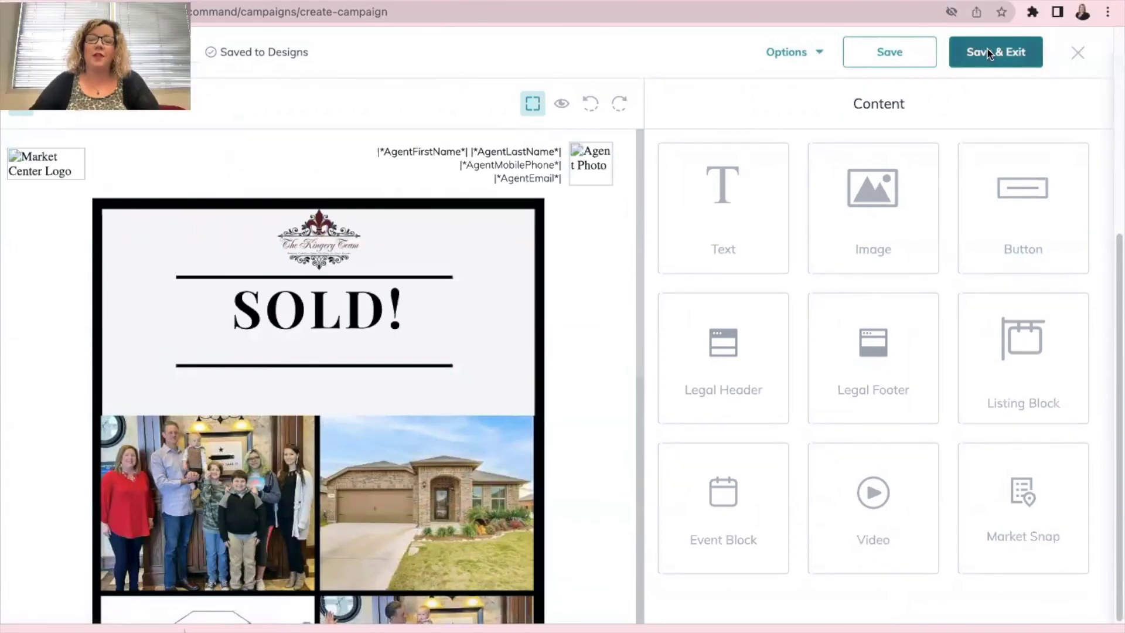
{"action": "left_click", "coordinate": [989, 54]}
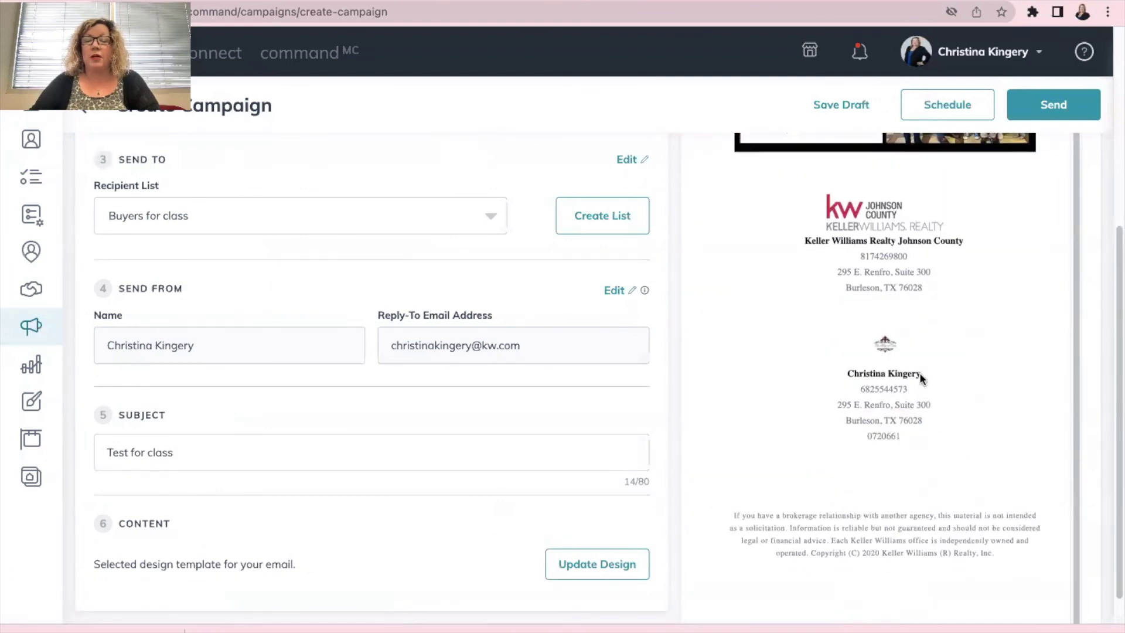
Review the campaign form and Email Preview showing the SOLD! flyer.
{"action": "scroll", "coordinate": [916, 352], "scroll_direction": "up", "scroll_amount": 5}
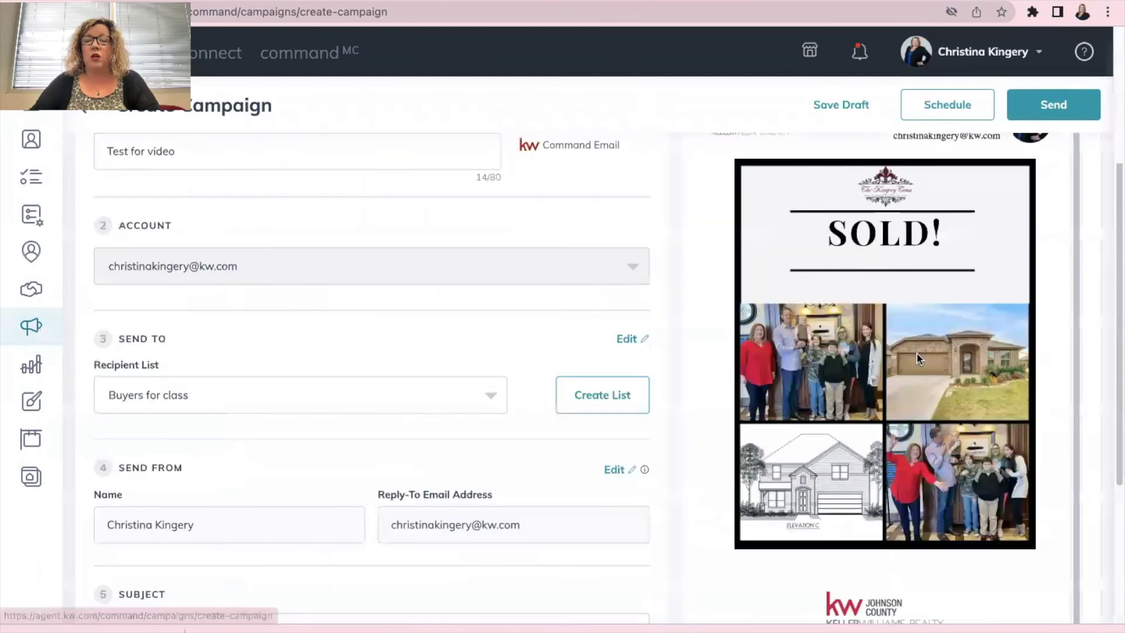
{"action": "scroll", "coordinate": [924, 407], "scroll_direction": "down", "scroll_amount": 3}
{"action": "scroll", "coordinate": [924, 409], "scroll_direction": "down", "scroll_amount": 6}
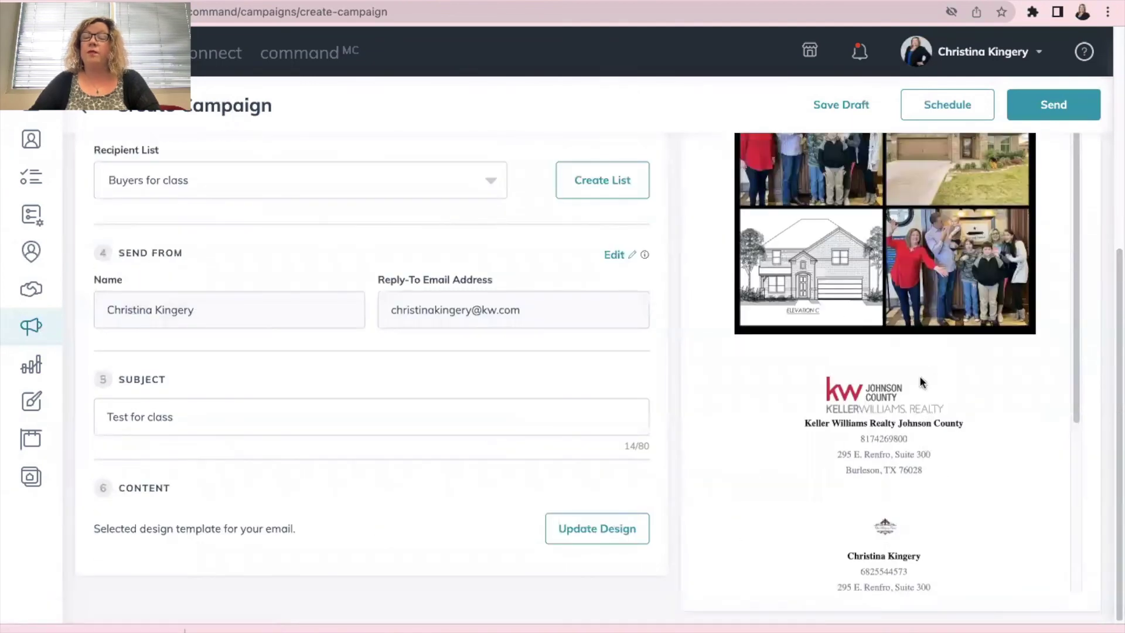
{"action": "scroll", "coordinate": [919, 375], "scroll_direction": "up", "scroll_amount": 6}
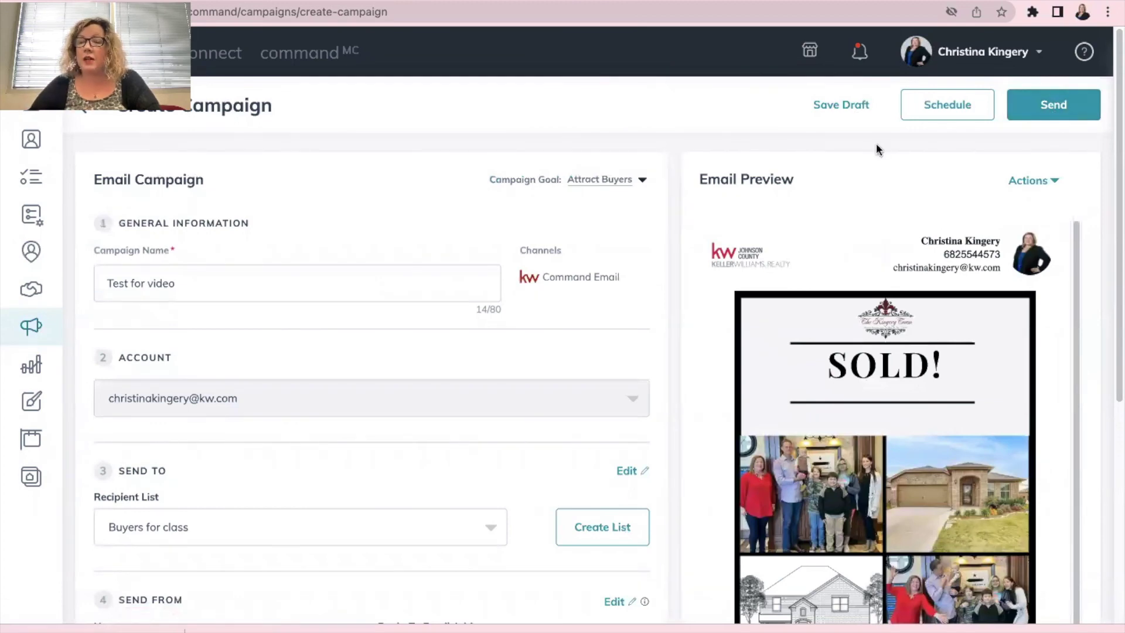
{"action": "left_click", "coordinate": [933, 104]}
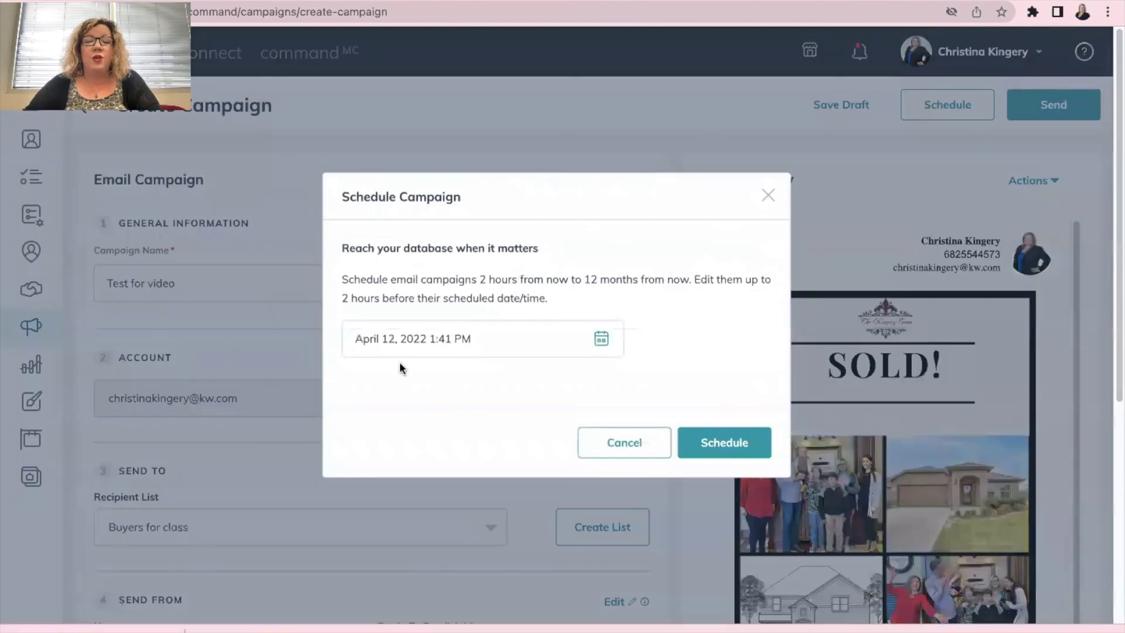
Check the send-date calendar and keep the April 12, 2022 1:41 PM send time.
{"action": "left_click", "coordinate": [382, 340]}
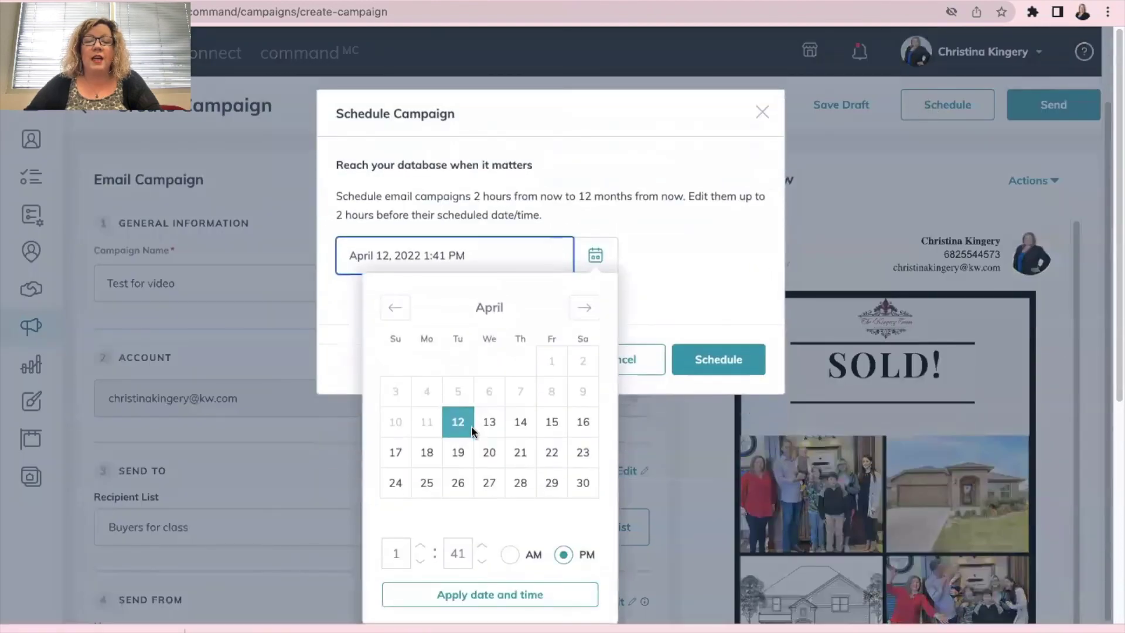
{"action": "left_click", "coordinate": [645, 162]}
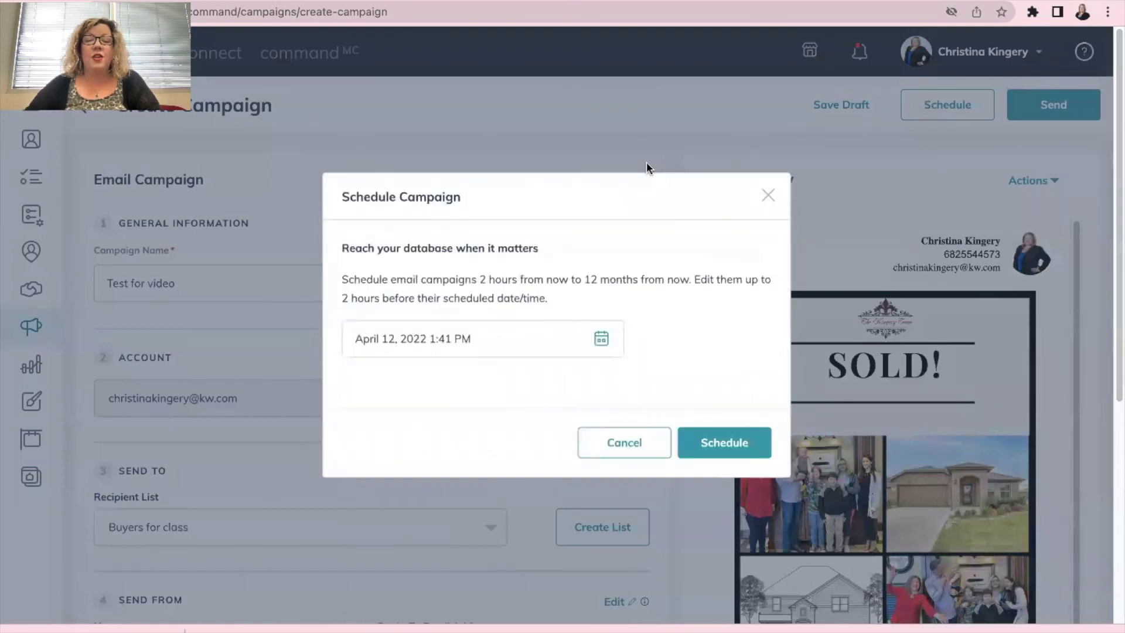